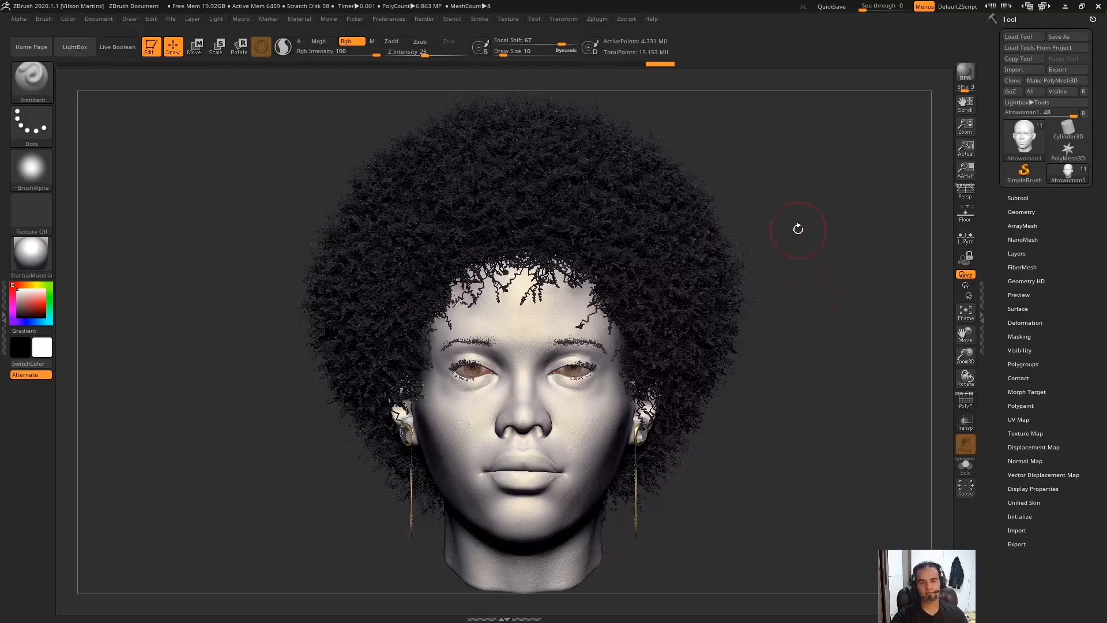
Step: Inspect the head model from three-quarter and front views, including a close look at the eyes and brows
{"action": "left_click_drag", "start_coordinate": [814, 246], "coordinate": [776, 300]}
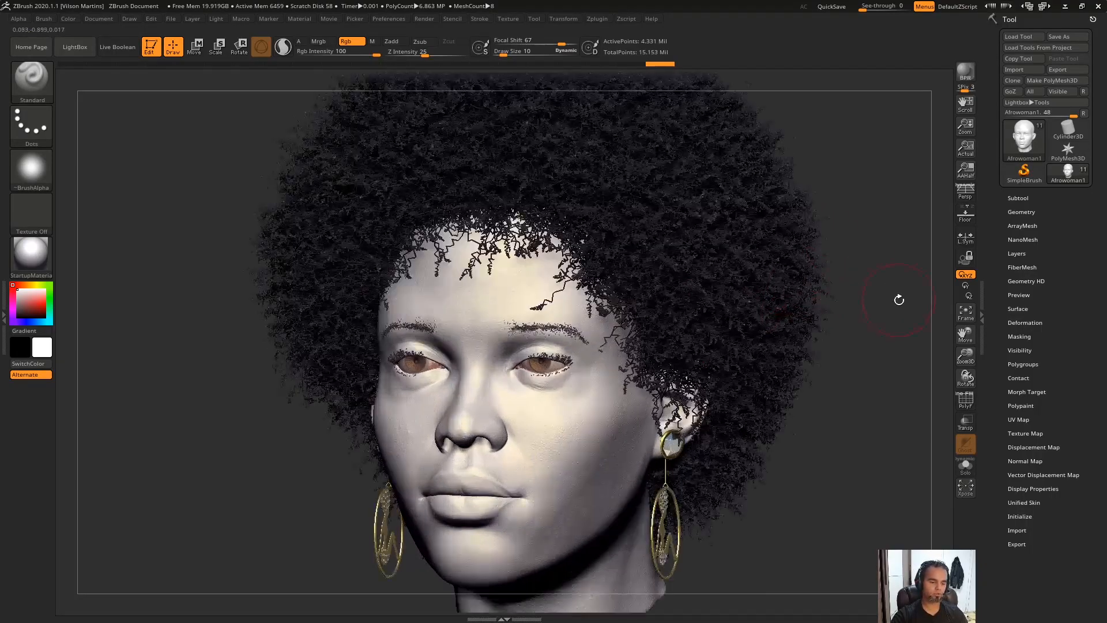
{"action": "left_click", "coordinate": [783, 322]}
{"action": "left_click", "coordinate": [863, 388]}
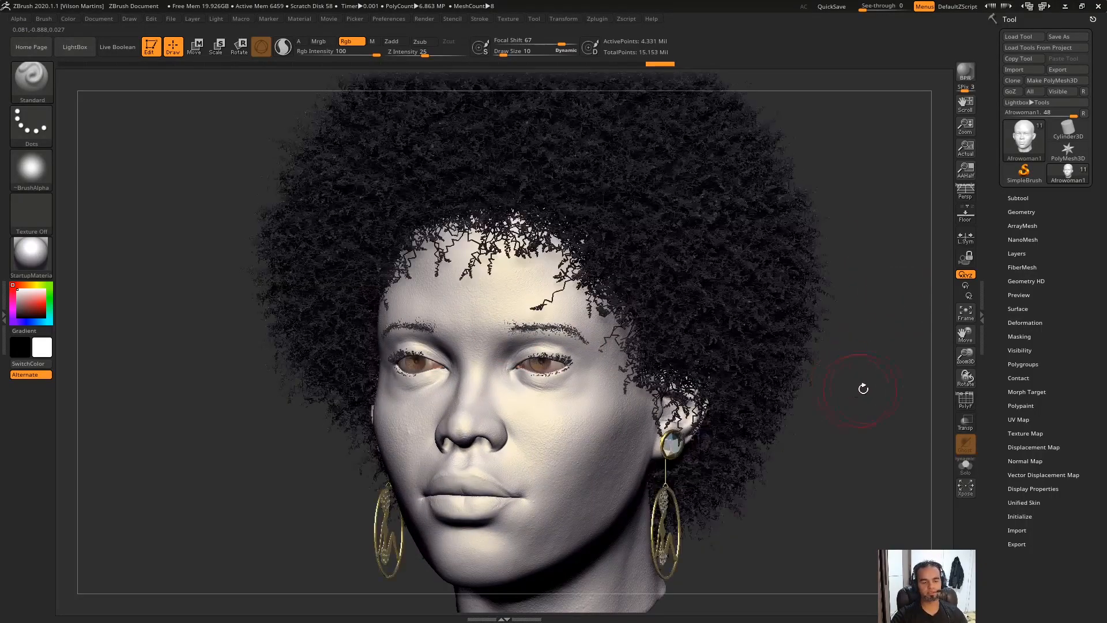
{"action": "left_click_drag", "start_coordinate": [886, 358], "coordinate": [633, 346], "text": "alt"}
{"action": "left_click", "coordinate": [633, 340], "text": "alt"}
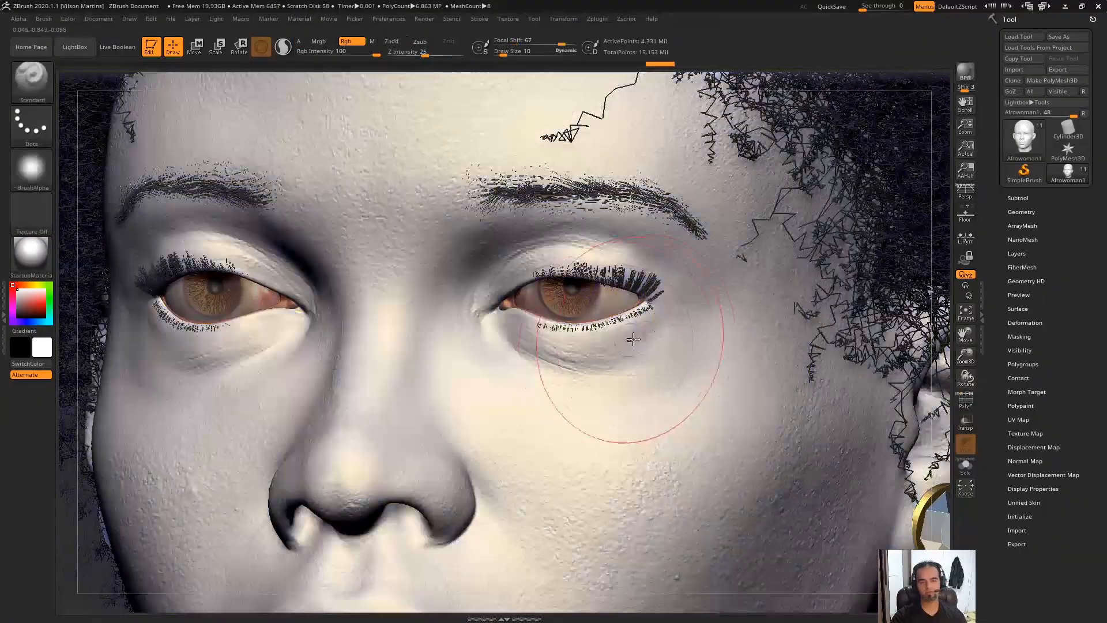
{"action": "key", "text": "f"}
{"action": "left_click_drag", "start_coordinate": [811, 416], "coordinate": [773, 248], "text": "shift"}
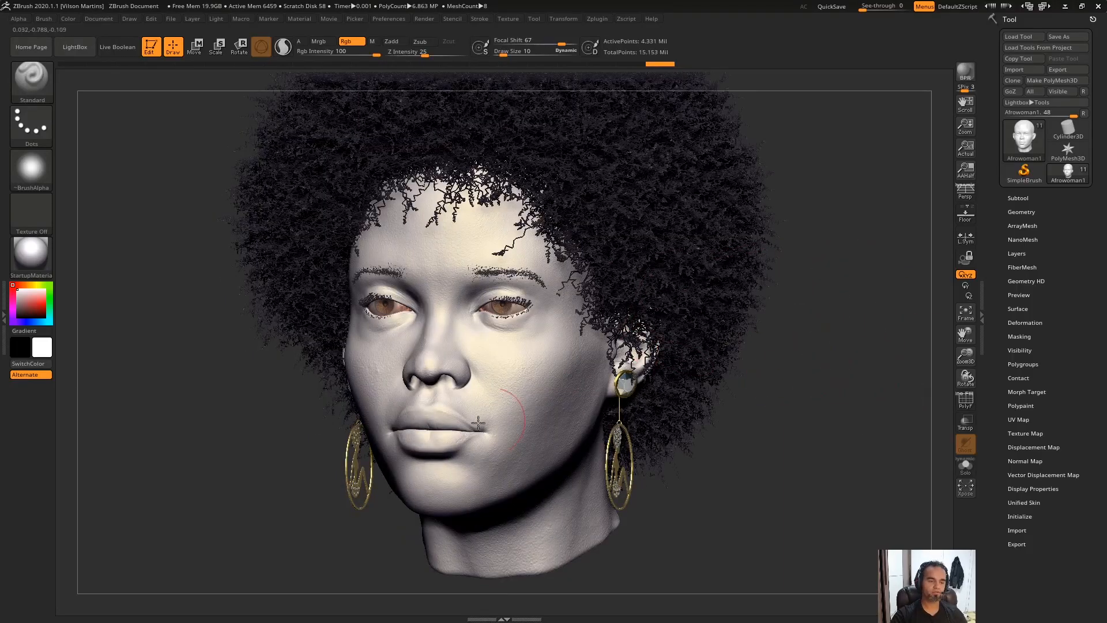
{"action": "left_click_drag", "start_coordinate": [844, 375], "coordinate": [808, 358], "text": "shift"}
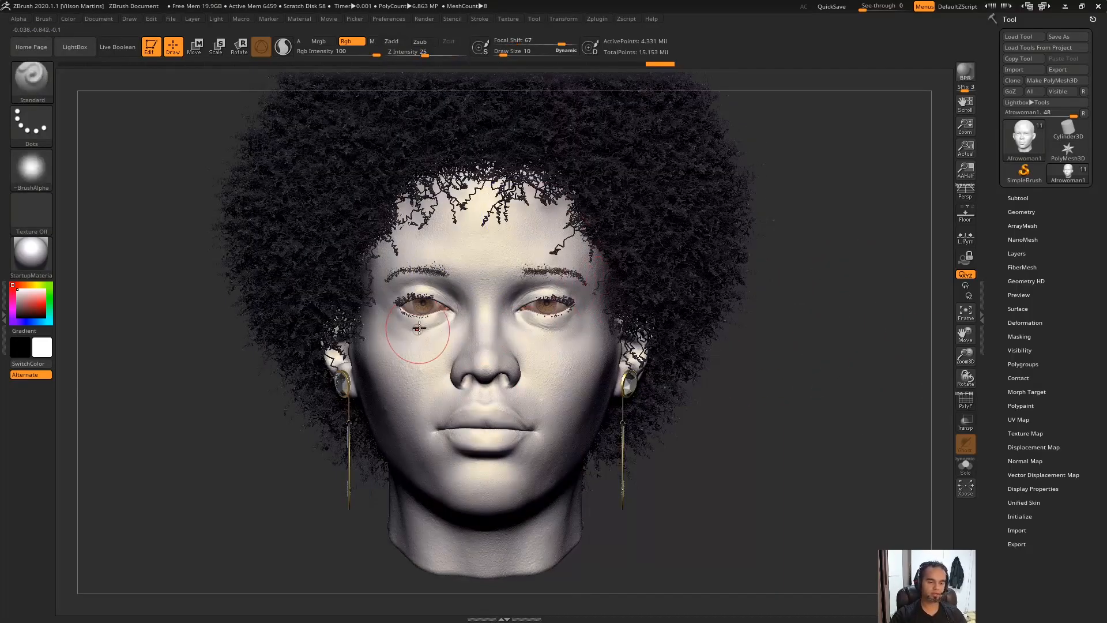
{"action": "left_click_drag", "start_coordinate": [760, 403], "coordinate": [885, 149]}
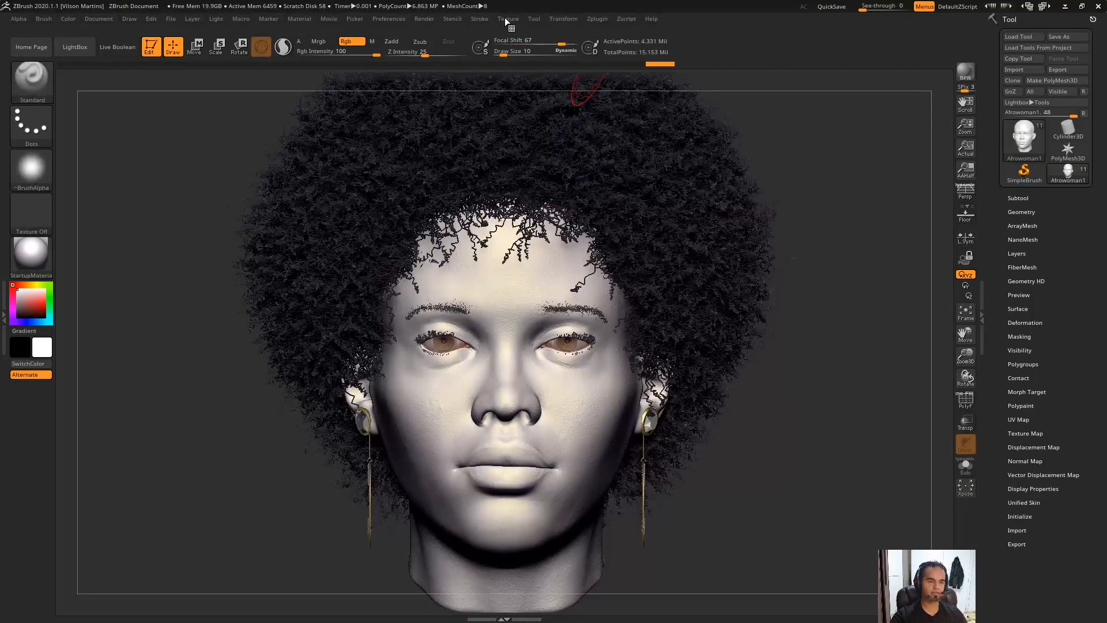
Step: Dock the Texture palette above the Tool palette
{"action": "left_click", "coordinate": [507, 20]}
{"action": "left_click", "coordinate": [511, 20]}
{"action": "left_click", "coordinate": [511, 21]}
{"action": "mouse_move", "coordinate": [503, 33]}
{"action": "left_mouse_down"}
{"action": "mouse_move", "coordinate": [536, 110]}
{"action": "mouse_move", "coordinate": [1019, 30]}
{"action": "mouse_move", "coordinate": [1105, 350]}
{"action": "left_mouse_up"}
Step: Mark the Load Spotlight, Lightbox Spotlights and Spotlight controls in red on a screen capture of the Texture palette
{"action": "key", "text": "Print"}
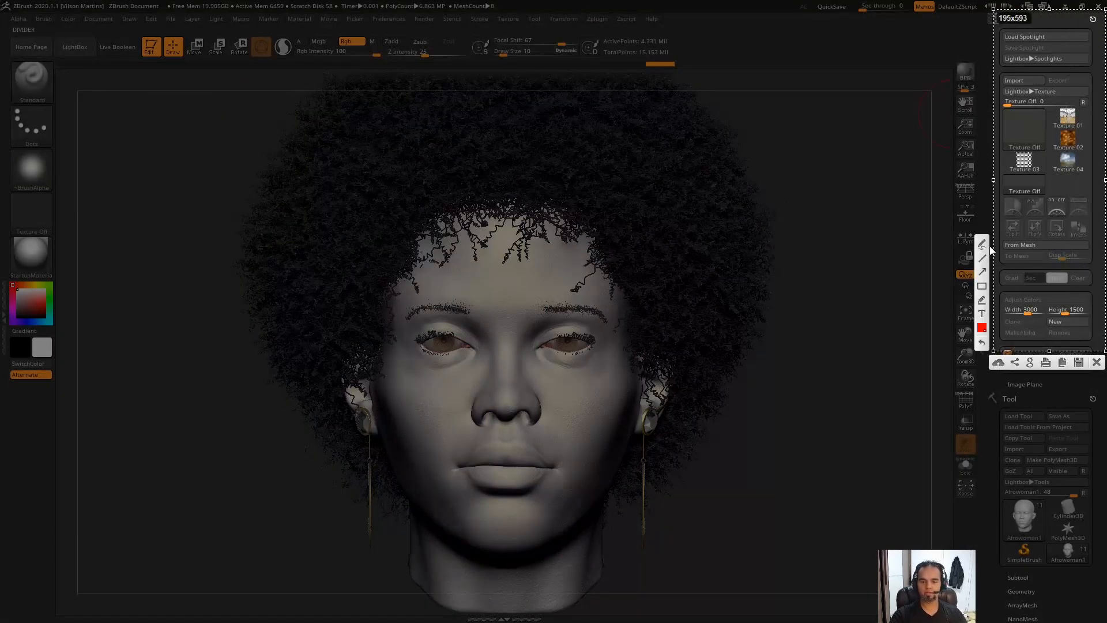
{"action": "mouse_move", "coordinate": [959, 38]}
{"action": "left_mouse_down"}
{"action": "mouse_move", "coordinate": [1014, 35]}
{"action": "mouse_move", "coordinate": [1044, 59]}
{"action": "left_mouse_up"}
{"action": "left_click_drag", "start_coordinate": [1002, 219], "coordinate": [1102, 218]}
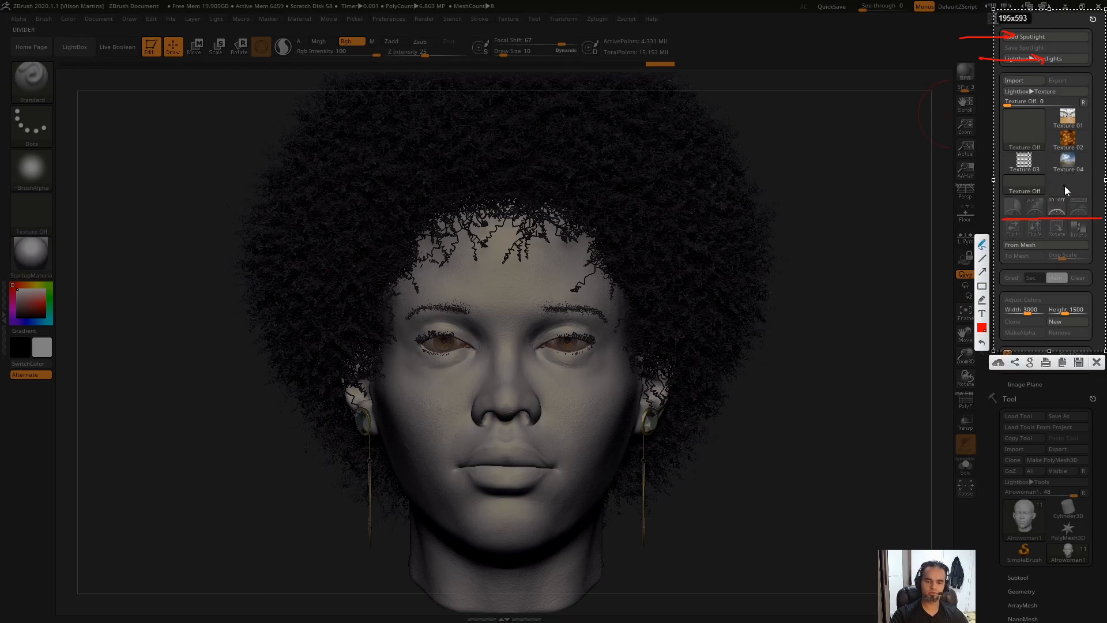
{"action": "key", "text": "Escape"}
{"action": "key", "text": "f"}
{"action": "key", "text": "f"}
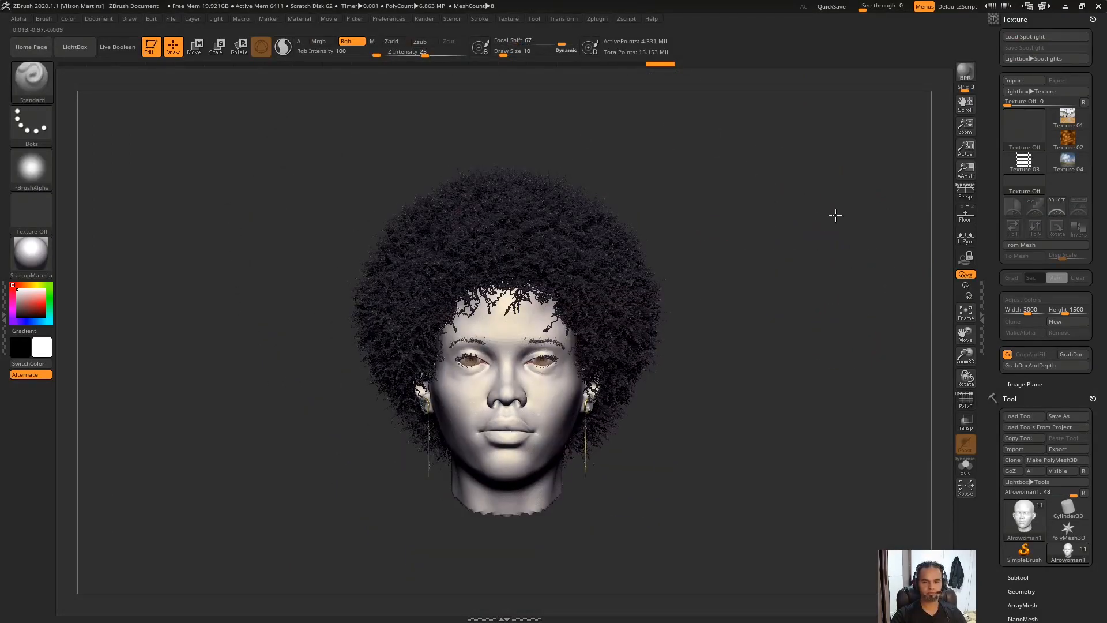
{"action": "key", "text": "p"}
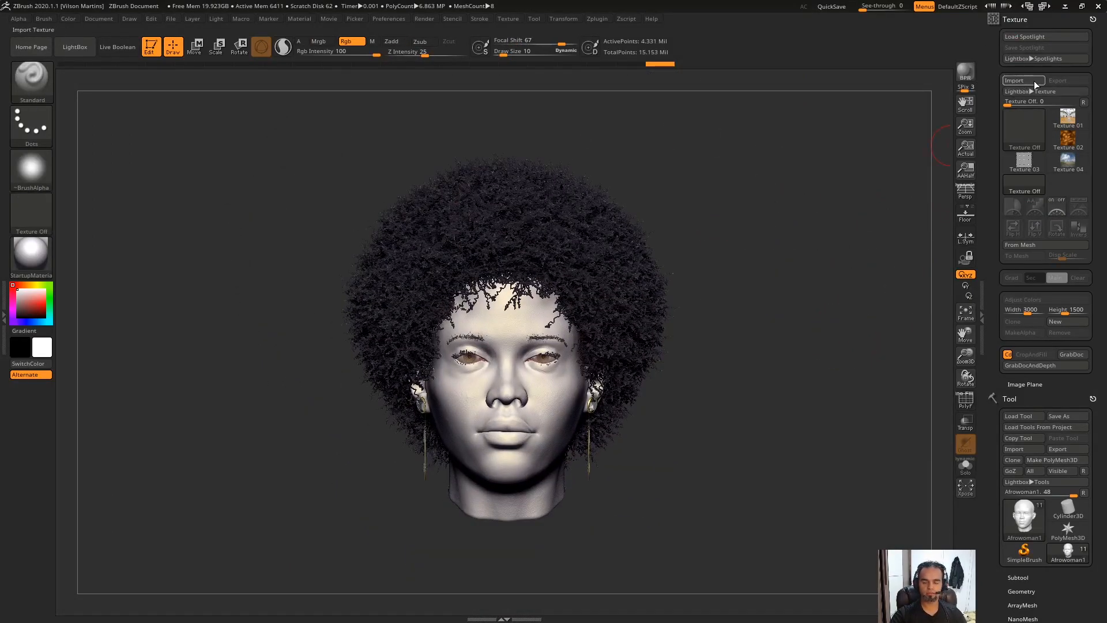
{"action": "left_click", "coordinate": [1015, 81]}
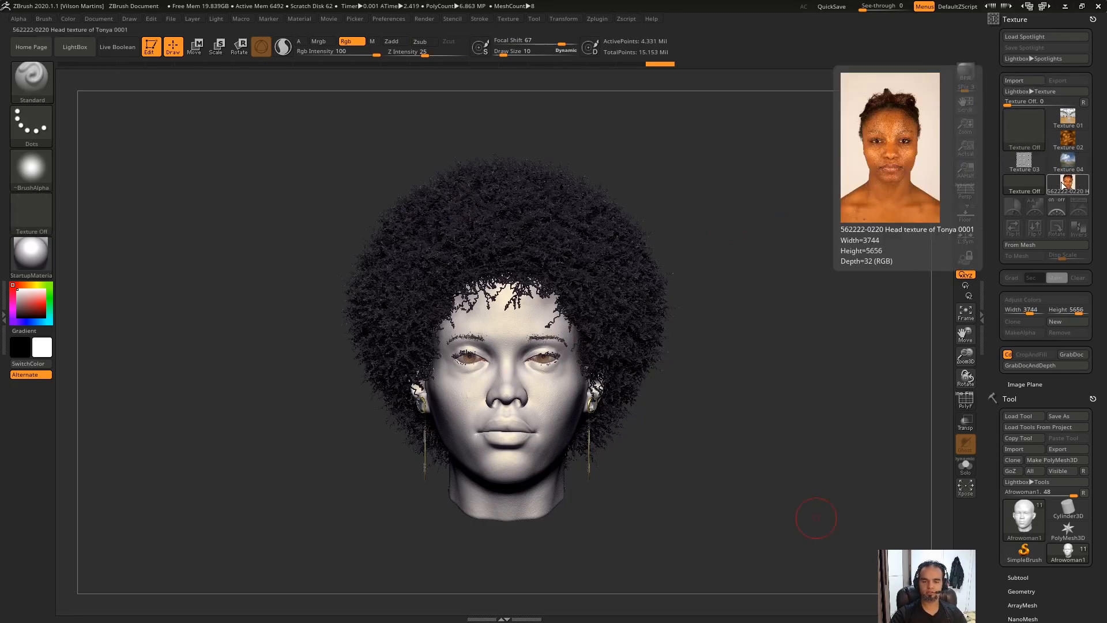
Step: Select the imported head photo as the current texture and add it to Spotlight
{"action": "left_click", "coordinate": [1062, 185]}
{"action": "left_click", "coordinate": [1032, 186]}
{"action": "left_click", "coordinate": [1069, 188]}
{"action": "left_click", "coordinate": [1035, 185]}
{"action": "left_click", "coordinate": [1067, 186]}
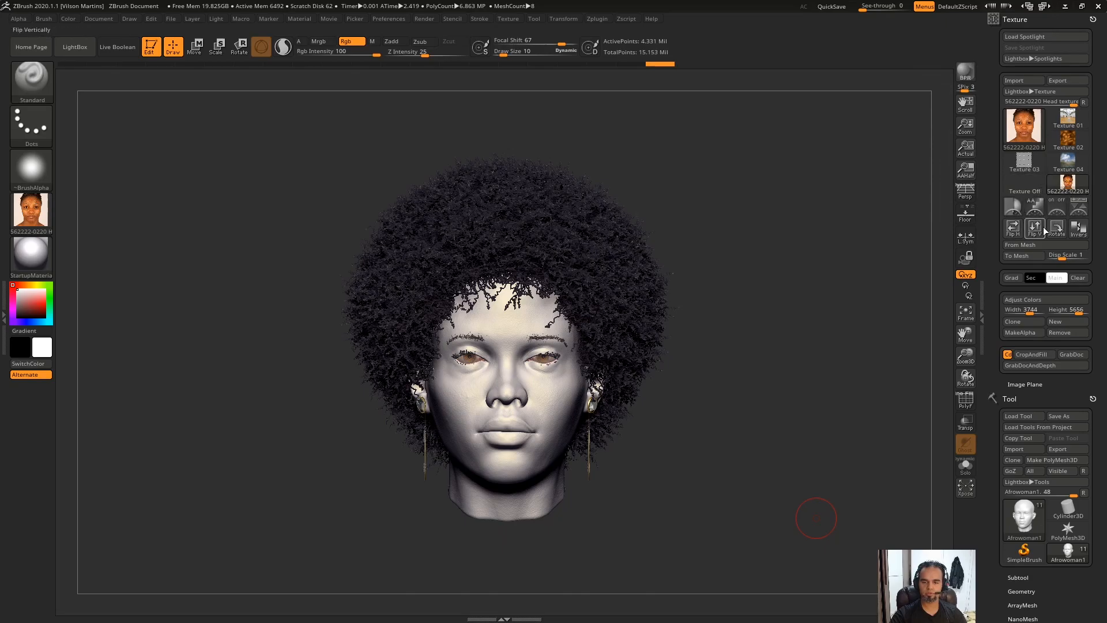
{"action": "left_click", "coordinate": [1079, 207]}
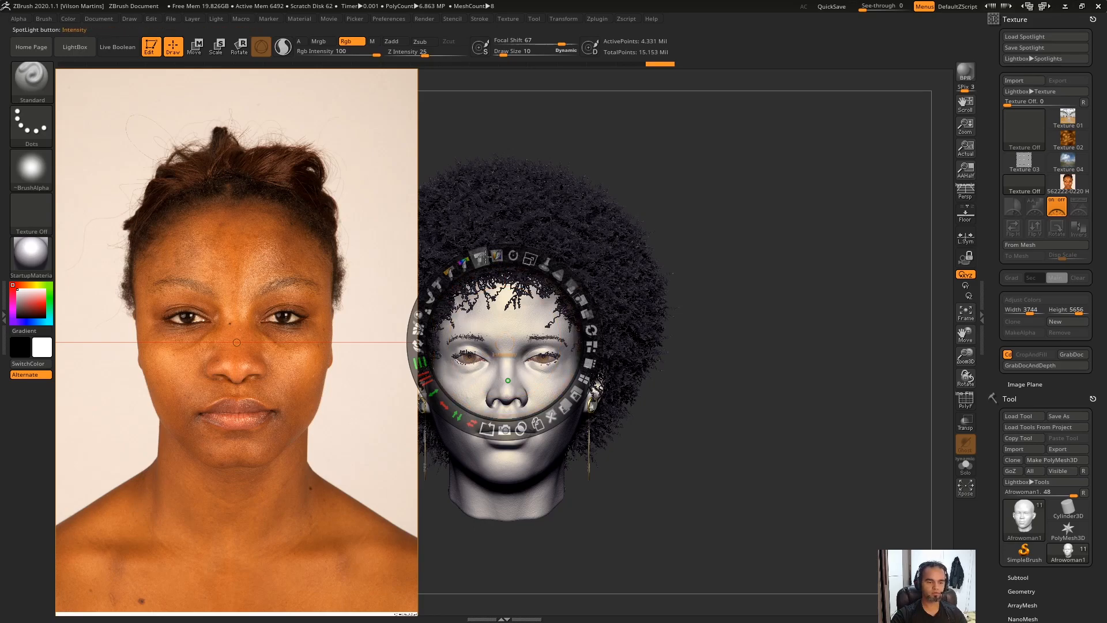
Step: Move the Spotlight dial off the model into the empty background and shift the photo slightly
{"action": "left_click_drag", "start_coordinate": [521, 351], "coordinate": [794, 261]}
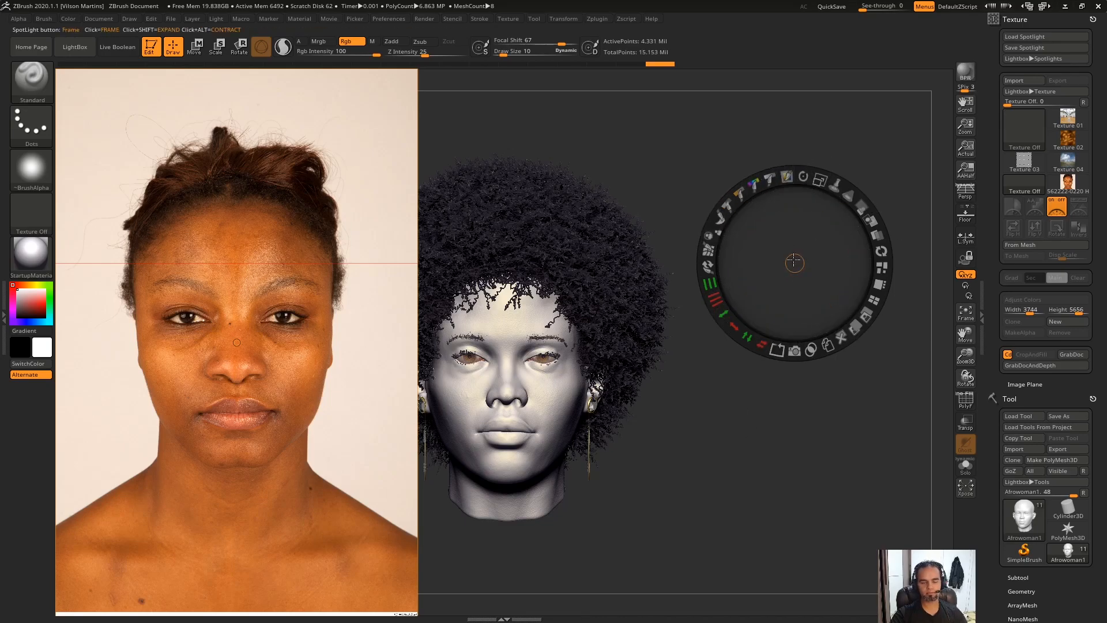
{"action": "mouse_move", "coordinate": [795, 263]}
{"action": "left_mouse_down"}
{"action": "mouse_move", "coordinate": [852, 465]}
{"action": "mouse_move", "coordinate": [779, 267]}
{"action": "mouse_move", "coordinate": [723, 247]}
{"action": "mouse_move", "coordinate": [813, 271]}
{"action": "left_mouse_up"}
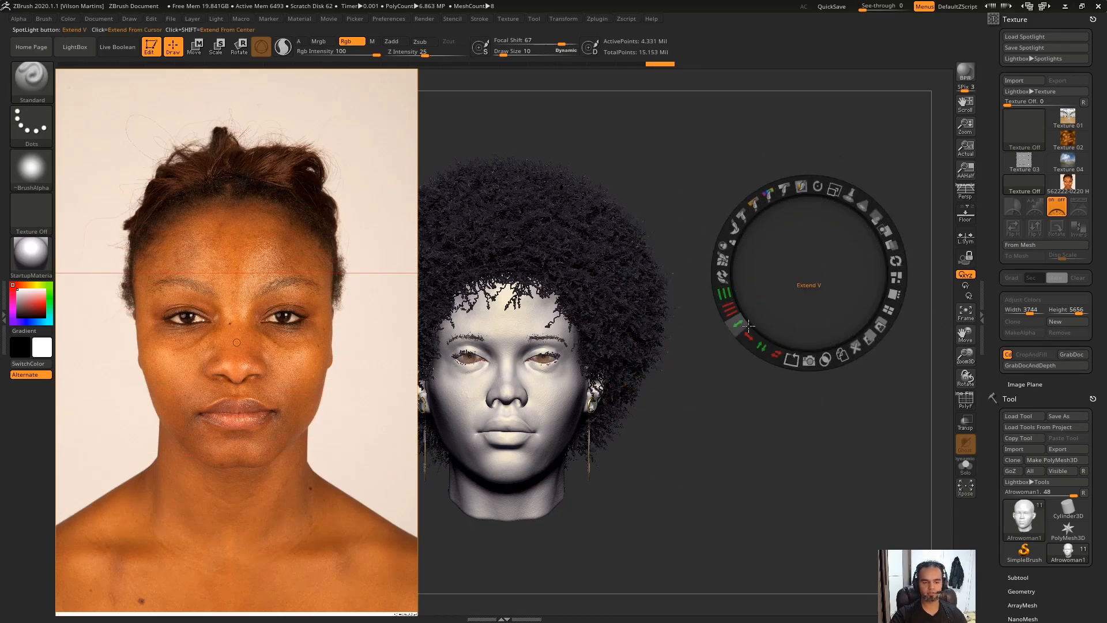
{"action": "mouse_move", "coordinate": [818, 241]}
{"action": "left_mouse_down"}
{"action": "mouse_move", "coordinate": [827, 253]}
{"action": "mouse_move", "coordinate": [773, 305]}
{"action": "mouse_move", "coordinate": [953, 275]}
{"action": "mouse_move", "coordinate": [769, 340]}
{"action": "mouse_move", "coordinate": [759, 260]}
{"action": "mouse_move", "coordinate": [823, 244]}
{"action": "left_mouse_up"}
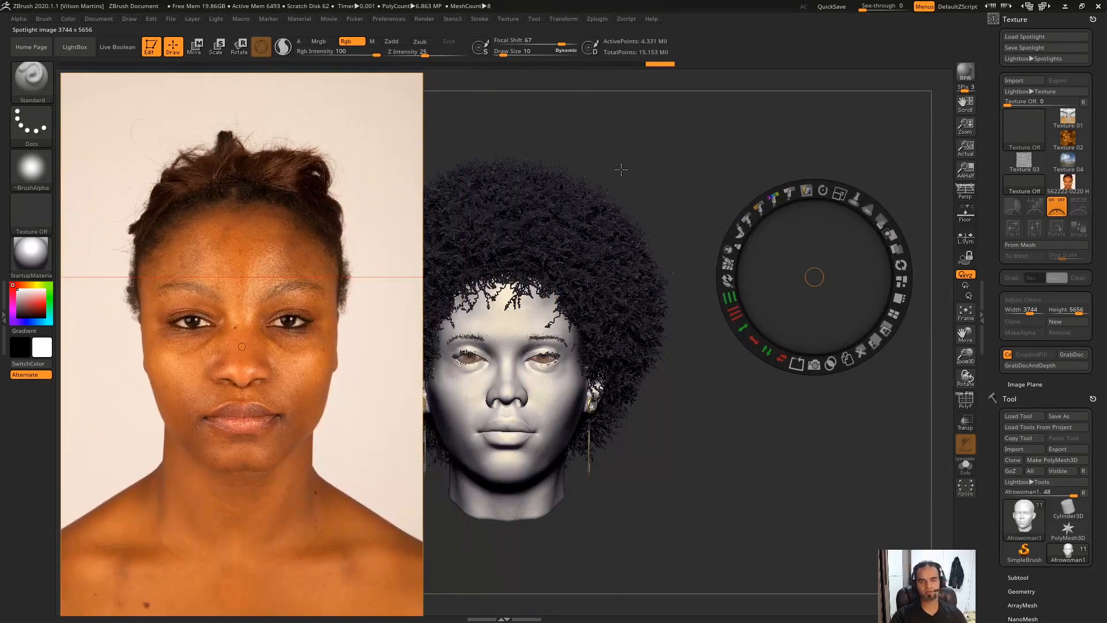
{"action": "left_click", "coordinate": [667, 168]}
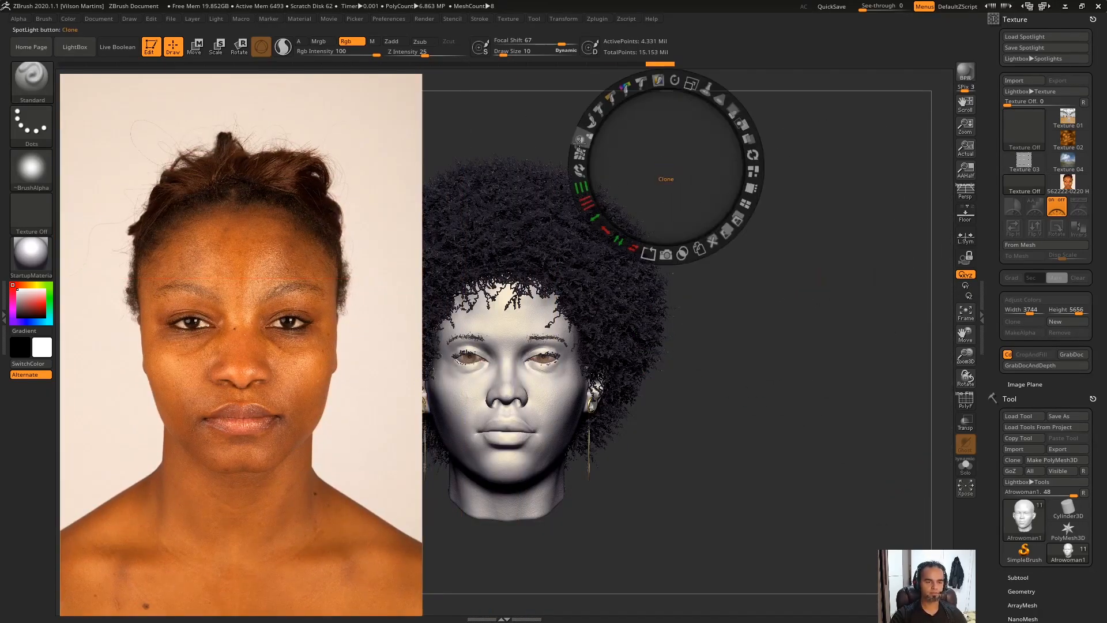
{"action": "mouse_move", "coordinate": [680, 142]}
{"action": "left_mouse_down"}
{"action": "mouse_move", "coordinate": [843, 447]}
{"action": "mouse_move", "coordinate": [685, 212]}
{"action": "mouse_move", "coordinate": [709, 163]}
{"action": "mouse_move", "coordinate": [700, 137]}
{"action": "left_mouse_up"}
Step: Reposition the Spotlight dial's centre at several points, ending on the photo's plain background beside the face
{"action": "left_click", "coordinate": [749, 159]}
{"action": "left_click", "coordinate": [752, 190]}
{"action": "left_click", "coordinate": [421, 290]}
{"action": "left_click", "coordinate": [593, 207]}
{"action": "left_click", "coordinate": [685, 251]}
{"action": "left_click", "coordinate": [420, 165]}
{"action": "left_click", "coordinate": [497, 331]}
{"action": "left_click", "coordinate": [444, 238]}
{"action": "left_click", "coordinate": [361, 250]}
{"action": "left_click", "coordinate": [371, 259]}
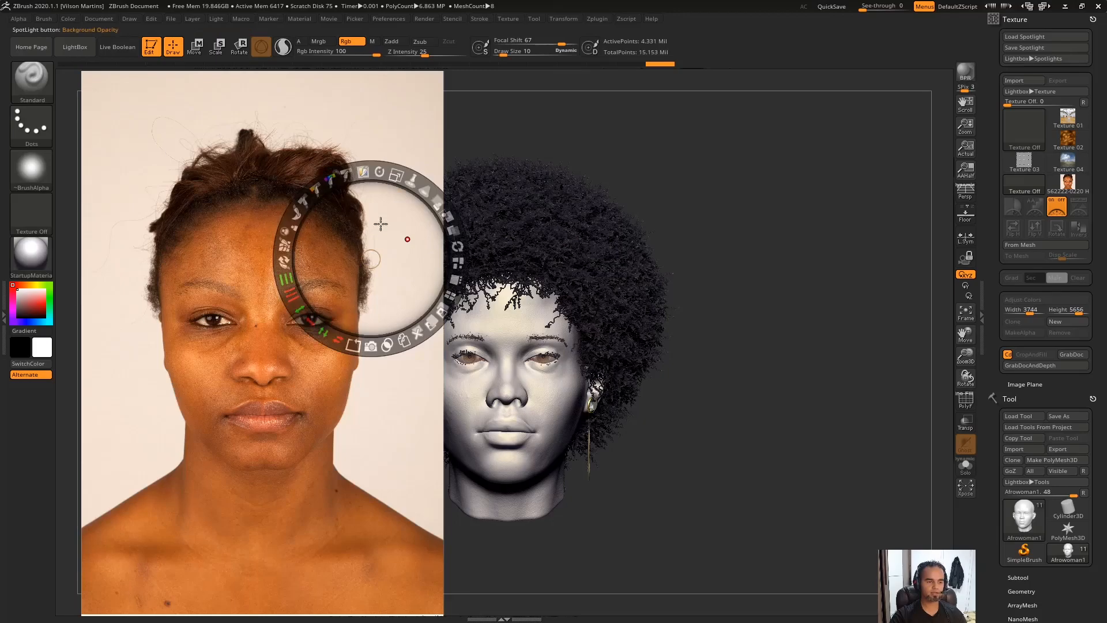
{"action": "left_click", "coordinate": [378, 291]}
{"action": "left_click", "coordinate": [398, 167]}
{"action": "left_click", "coordinate": [374, 333]}
Step: Mark the photo's edge and the dial's centre axes with a red arrow and cross on a screen capture
{"action": "key", "text": "Print"}
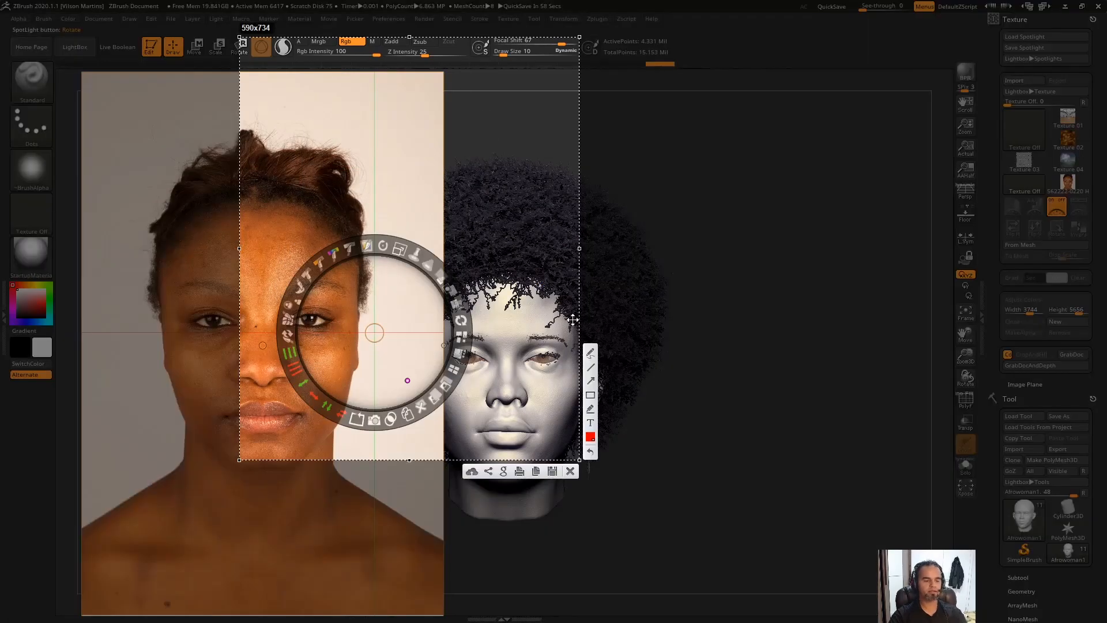
{"action": "left_click_drag", "start_coordinate": [490, 78], "coordinate": [442, 120]}
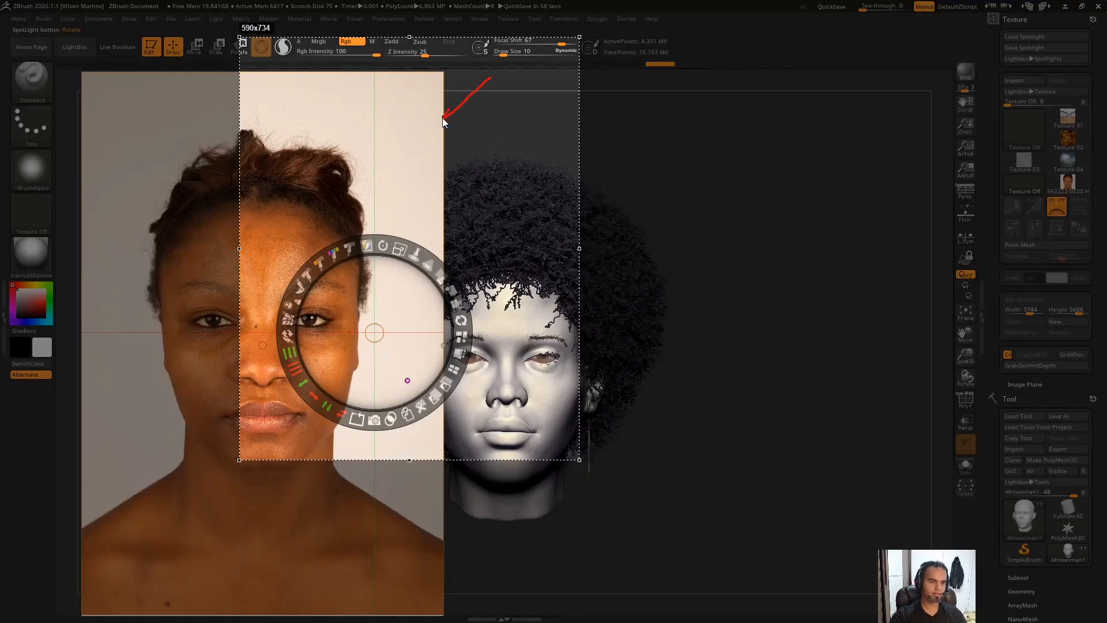
{"action": "left_click_drag", "start_coordinate": [375, 254], "coordinate": [375, 409]}
{"action": "left_click_drag", "start_coordinate": [454, 332], "coordinate": [294, 331]}
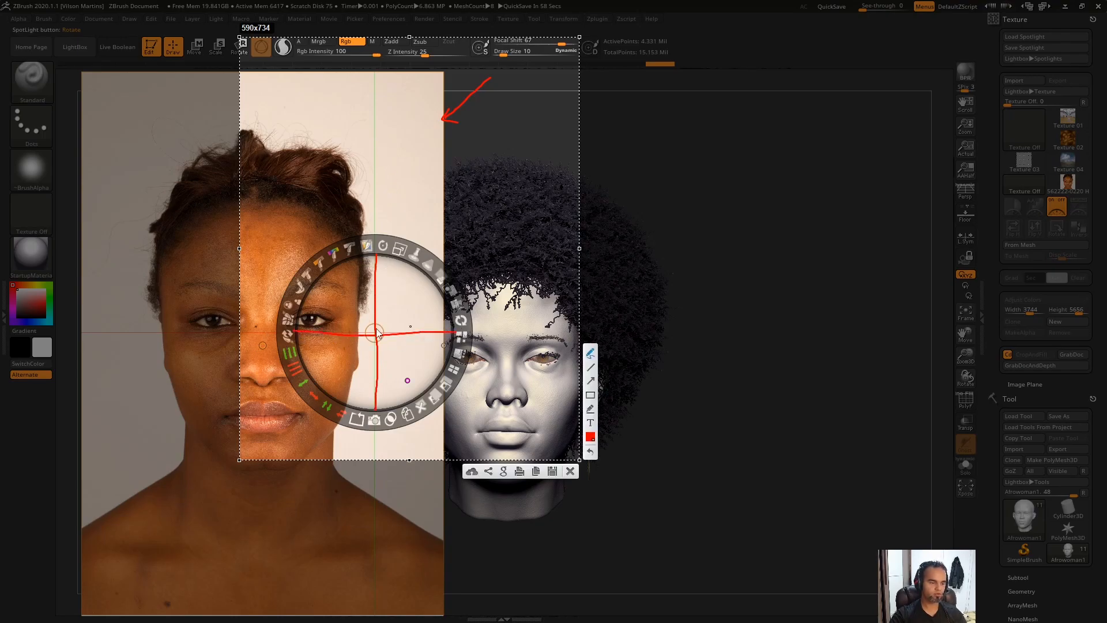
{"action": "key", "text": "Escape"}
Step: Enlarge the photo with the Spotlight dial and move it across the head, testing how the dial centre affects it
{"action": "left_click_drag", "start_coordinate": [370, 165], "coordinate": [692, 101]}
{"action": "left_click_drag", "start_coordinate": [694, 168], "coordinate": [489, 315]}
{"action": "left_click_drag", "start_coordinate": [476, 301], "coordinate": [527, 298]}
{"action": "left_click_drag", "start_coordinate": [557, 219], "coordinate": [555, 297]}
{"action": "left_click_drag", "start_coordinate": [559, 217], "coordinate": [545, 219]}
{"action": "left_click_drag", "start_coordinate": [528, 302], "coordinate": [432, 300]}
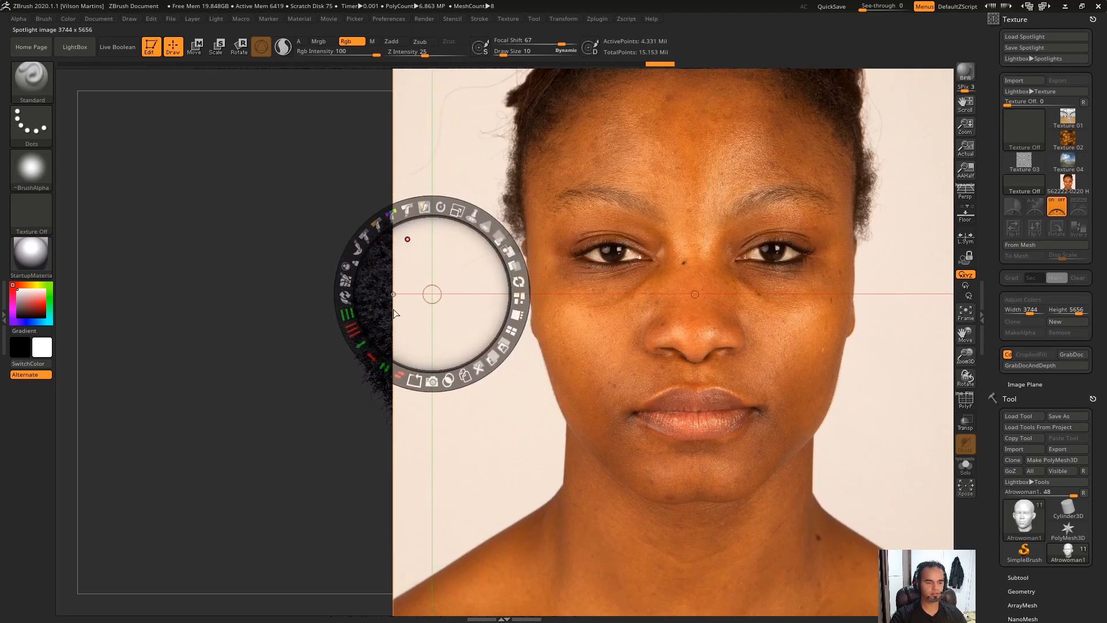
{"action": "left_click_drag", "start_coordinate": [753, 155], "coordinate": [334, 157]}
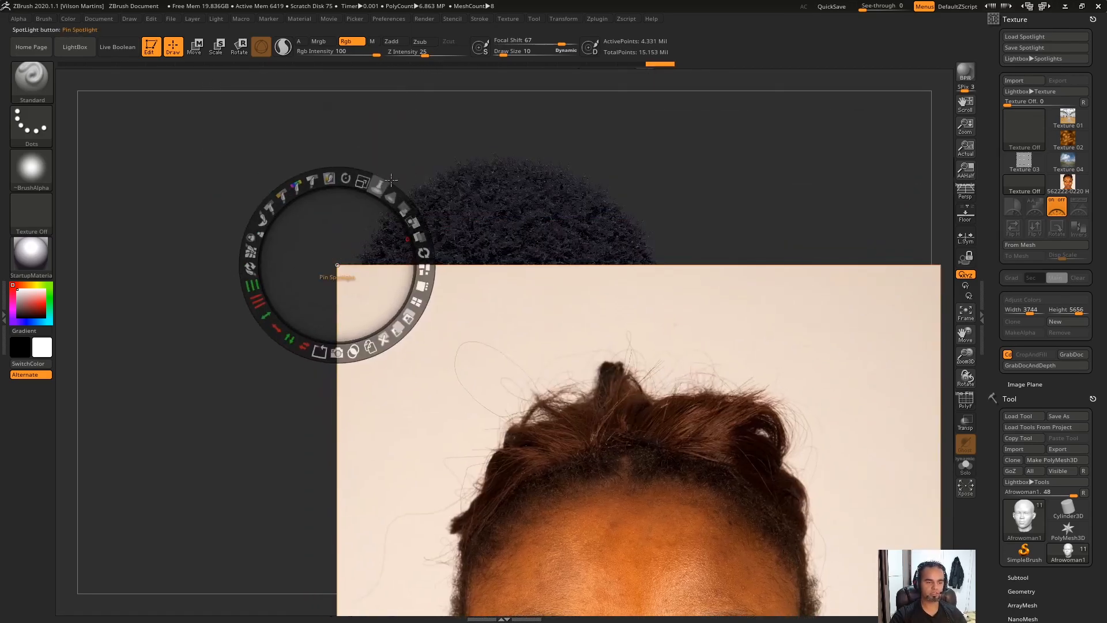
Step: Scale the photo down from its upper-left corner and reposition it over the model's face
{"action": "left_click_drag", "start_coordinate": [371, 180], "coordinate": [413, 339]}
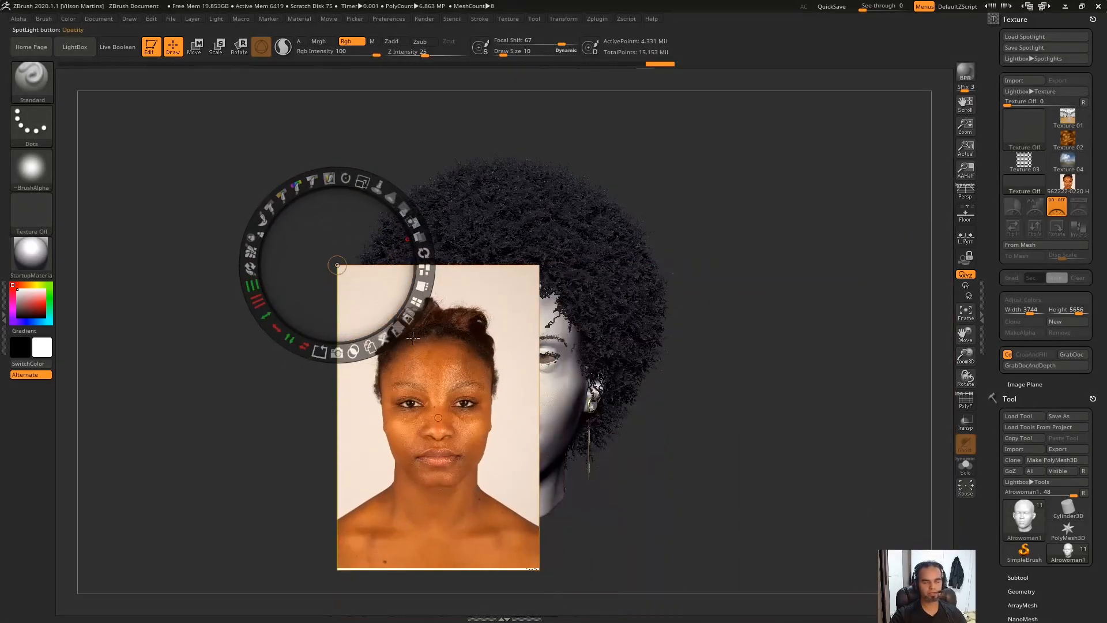
{"action": "left_click_drag", "start_coordinate": [339, 265], "coordinate": [390, 343]}
{"action": "left_click_drag", "start_coordinate": [382, 313], "coordinate": [402, 237]}
{"action": "left_click_drag", "start_coordinate": [410, 266], "coordinate": [458, 341]}
Step: Leave Spotlight editing, isolate the head mesh with a close front view, and resume Spotlight editing
{"action": "left_click_drag", "start_coordinate": [788, 292], "coordinate": [727, 276]}
{"action": "key", "text": "z"}
{"action": "left_click_drag", "start_coordinate": [790, 398], "coordinate": [904, 393], "text": "alt"}
{"action": "left_click_drag", "start_coordinate": [779, 454], "coordinate": [718, 448], "text": "alt"}
{"action": "key", "text": "alt+s"}
{"action": "left_click_drag", "start_coordinate": [815, 425], "coordinate": [815, 398], "text": "alt"}
{"action": "key", "text": "z"}
Step: Overlay the semi-transparent photo on the isolated head, moving, scaling and rotating it towards the facial features
{"action": "left_click_drag", "start_coordinate": [409, 307], "coordinate": [505, 325]}
{"action": "left_click_drag", "start_coordinate": [526, 239], "coordinate": [588, 338]}
{"action": "left_click", "coordinate": [515, 292]}
{"action": "left_click_drag", "start_coordinate": [519, 288], "coordinate": [494, 313]}
{"action": "mouse_move", "coordinate": [563, 264]}
{"action": "left_mouse_down"}
{"action": "mouse_move", "coordinate": [491, 279]}
{"action": "mouse_move", "coordinate": [646, 285]}
{"action": "mouse_move", "coordinate": [657, 303]}
{"action": "mouse_move", "coordinate": [725, 316]}
{"action": "mouse_move", "coordinate": [765, 353]}
{"action": "mouse_move", "coordinate": [320, 331]}
{"action": "mouse_move", "coordinate": [548, 360]}
{"action": "mouse_move", "coordinate": [530, 306]}
{"action": "mouse_move", "coordinate": [487, 314]}
{"action": "left_mouse_up"}
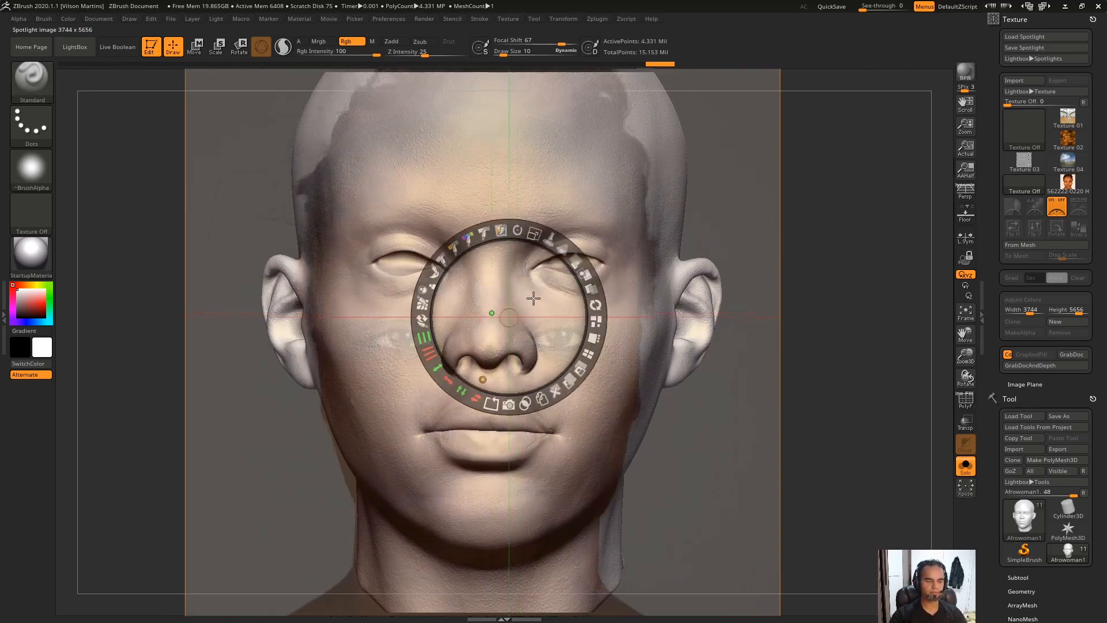
{"action": "left_click_drag", "start_coordinate": [519, 232], "coordinate": [477, 225]}
Step: Move the photo beside the model so that it covers only half of the model's face
{"action": "left_click_drag", "start_coordinate": [585, 320], "coordinate": [262, 351]}
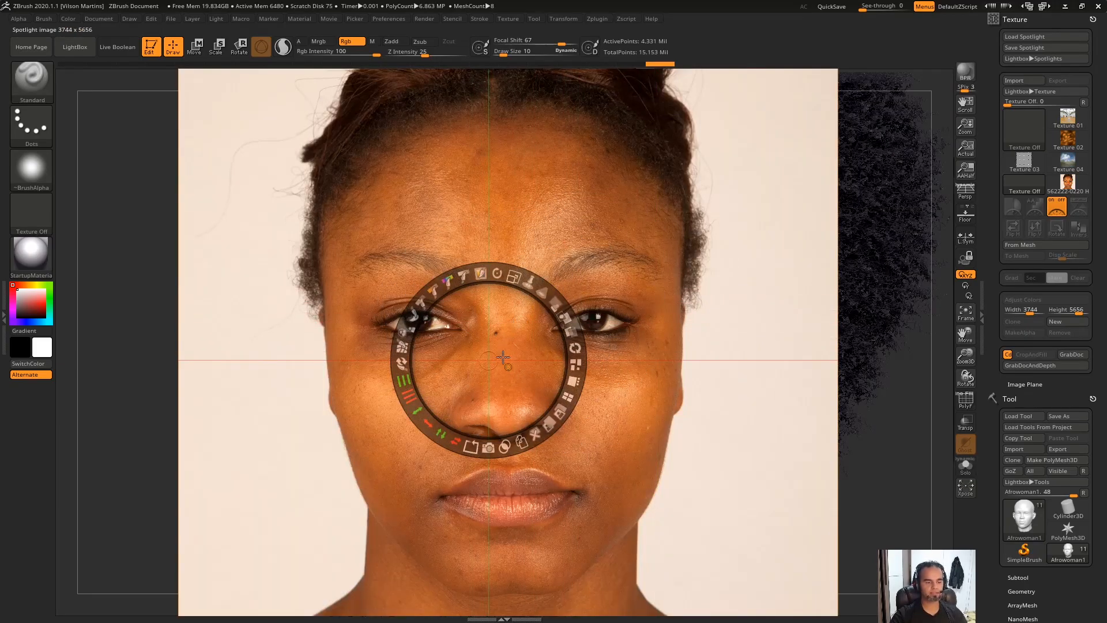
{"action": "left_click_drag", "start_coordinate": [247, 355], "coordinate": [493, 367]}
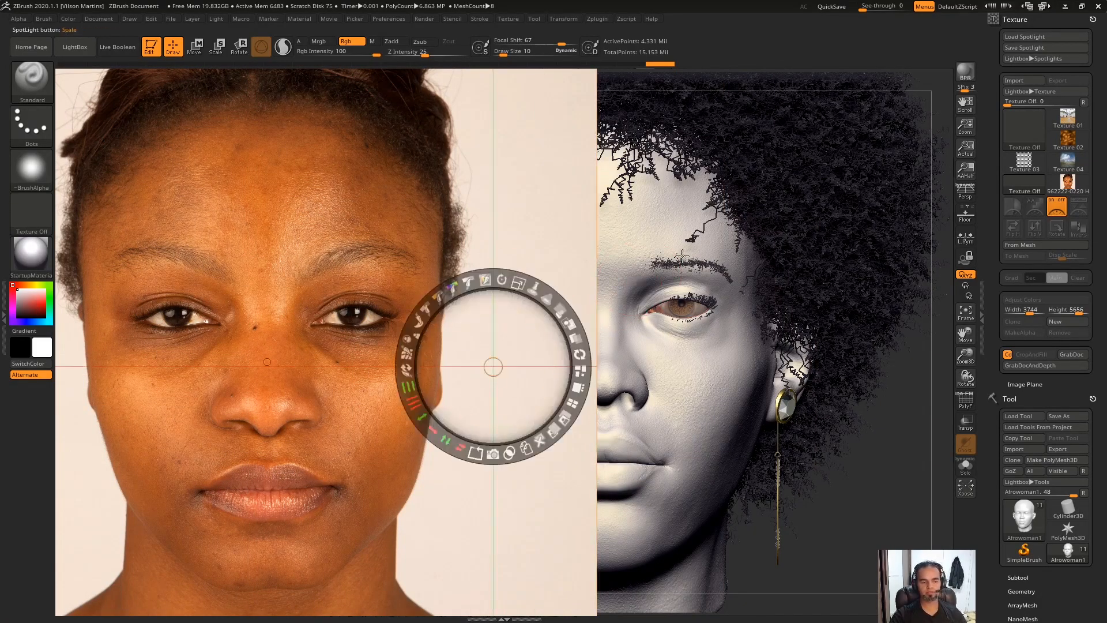
{"action": "mouse_move", "coordinate": [503, 353]}
{"action": "left_mouse_down"}
{"action": "mouse_move", "coordinate": [491, 353]}
{"action": "mouse_move", "coordinate": [508, 366]}
{"action": "left_mouse_up"}
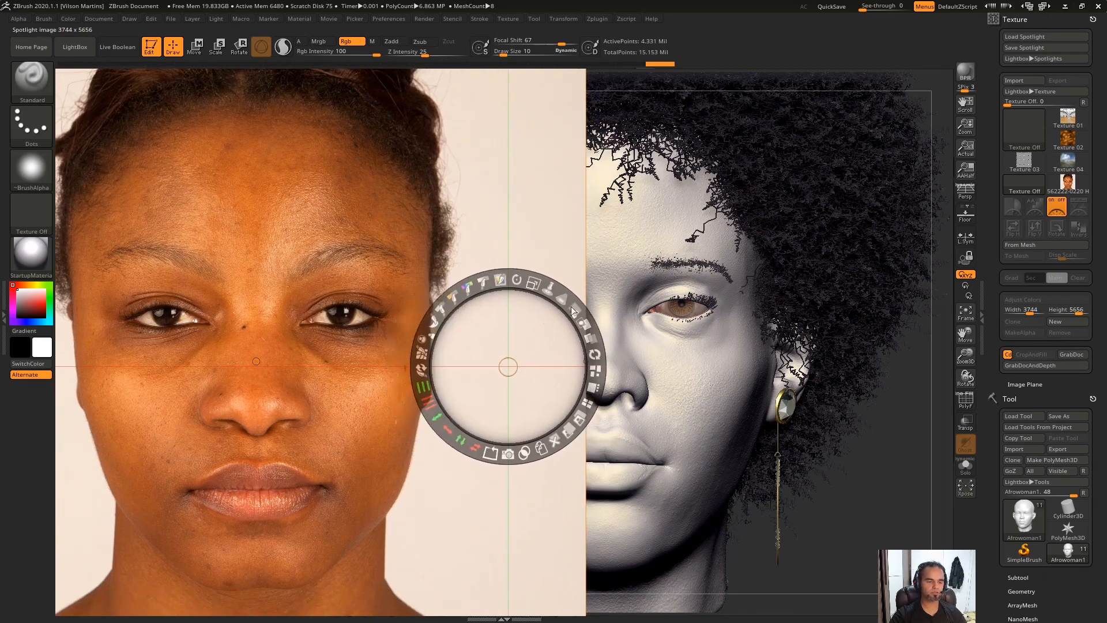
Step: Relocate the Spotlight dial between the photo's edge and the model, ending on the model's uncovered cheek
{"action": "left_click", "coordinate": [828, 507]}
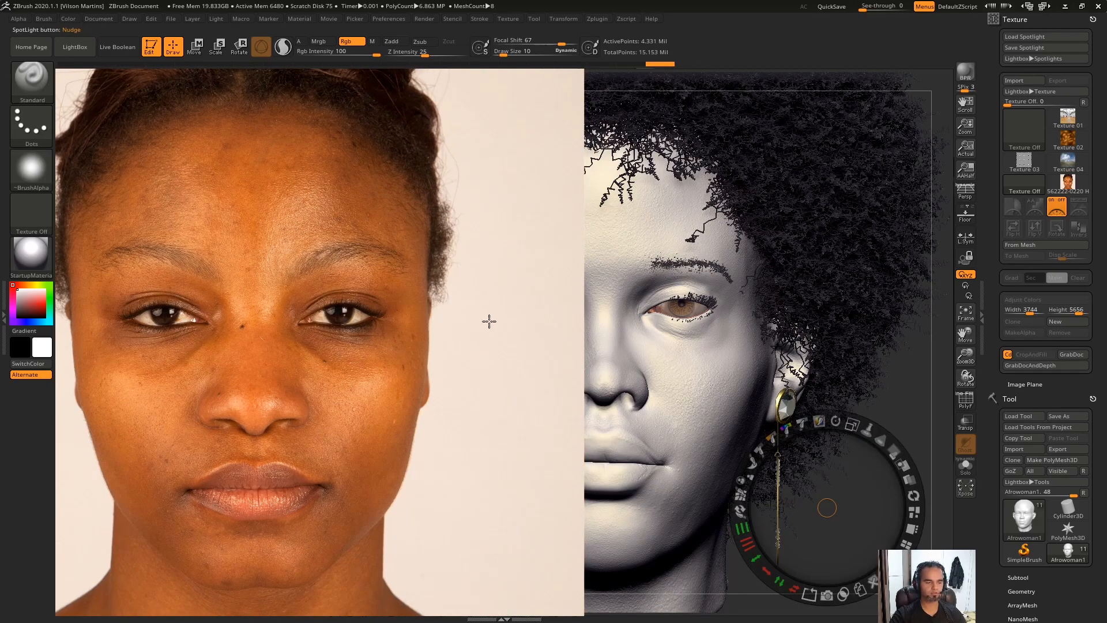
{"action": "left_click", "coordinate": [487, 319]}
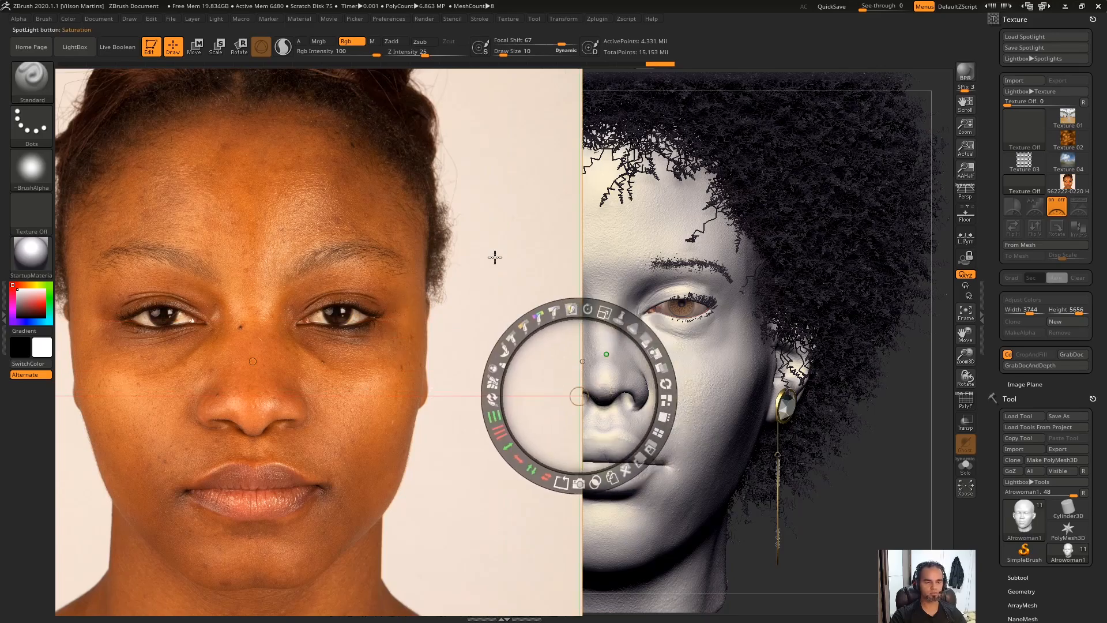
{"action": "left_click", "coordinate": [834, 505]}
{"action": "left_click_drag", "start_coordinate": [852, 510], "coordinate": [752, 427]}
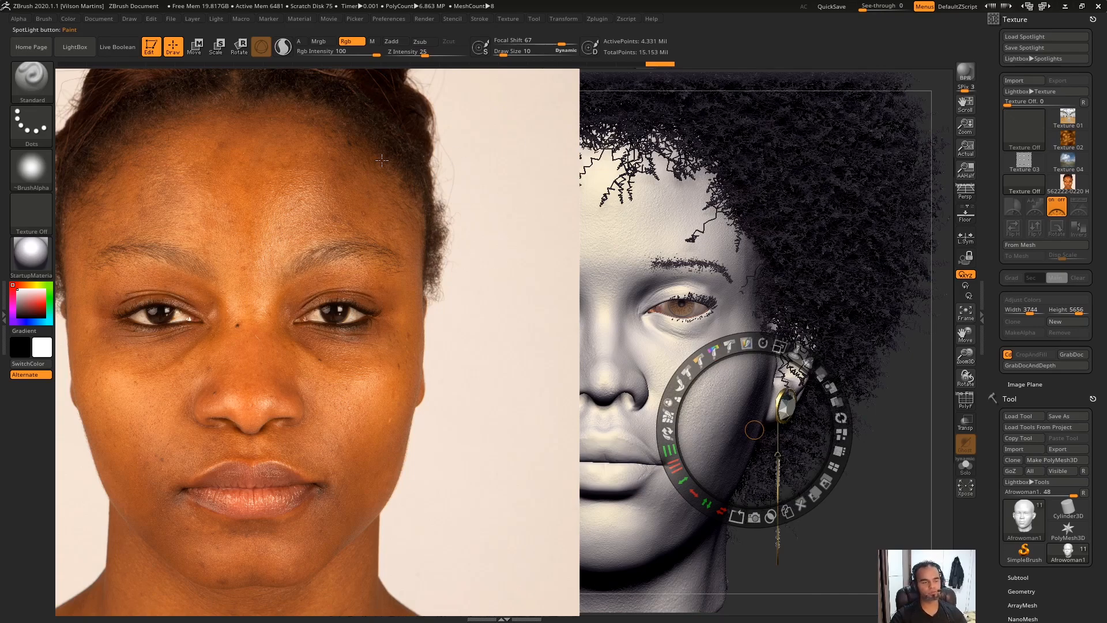
{"action": "left_click", "coordinate": [494, 346]}
{"action": "left_click", "coordinate": [703, 469]}
{"action": "left_click", "coordinate": [677, 450]}
{"action": "left_click", "coordinate": [856, 511]}
{"action": "left_click", "coordinate": [707, 405]}
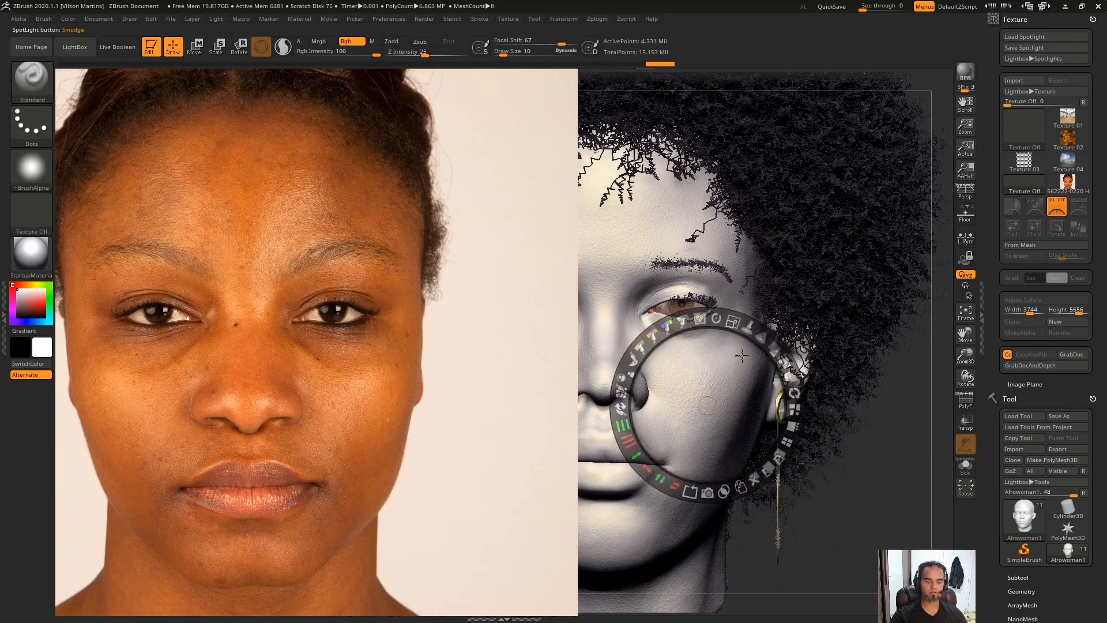
Step: Scale the photo down, move it aside to uncover the model's whole face, and centre the dial over the mouth
{"action": "left_click_drag", "start_coordinate": [733, 323], "coordinate": [718, 319]}
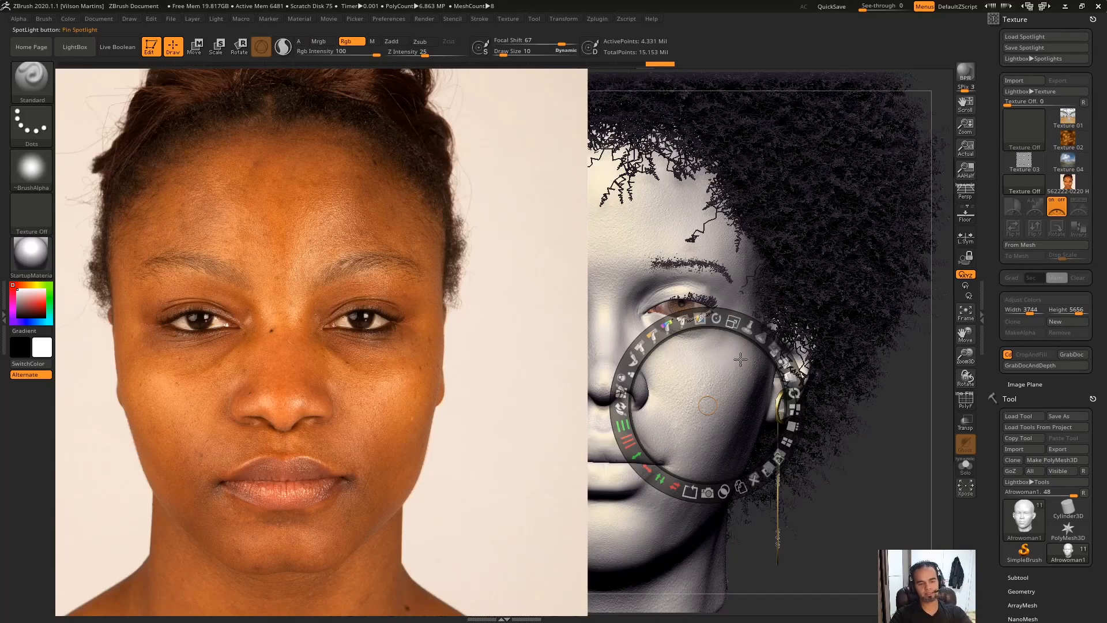
{"action": "mouse_move", "coordinate": [717, 327]}
{"action": "left_mouse_down"}
{"action": "mouse_move", "coordinate": [663, 320]}
{"action": "mouse_move", "coordinate": [703, 320]}
{"action": "left_mouse_up"}
{"action": "left_click_drag", "start_coordinate": [559, 303], "coordinate": [530, 294]}
{"action": "mouse_move", "coordinate": [554, 210]}
{"action": "left_mouse_down"}
{"action": "mouse_move", "coordinate": [533, 221]}
{"action": "mouse_move", "coordinate": [552, 225]}
{"action": "left_mouse_up"}
{"action": "mouse_move", "coordinate": [528, 294]}
{"action": "left_mouse_down"}
{"action": "mouse_move", "coordinate": [470, 364]}
{"action": "mouse_move", "coordinate": [456, 312]}
{"action": "mouse_move", "coordinate": [481, 344]}
{"action": "mouse_move", "coordinate": [226, 330]}
{"action": "left_mouse_up"}
{"action": "mouse_move", "coordinate": [207, 347]}
{"action": "left_mouse_down"}
{"action": "mouse_move", "coordinate": [334, 397]}
{"action": "mouse_move", "coordinate": [583, 417]}
{"action": "left_mouse_up"}
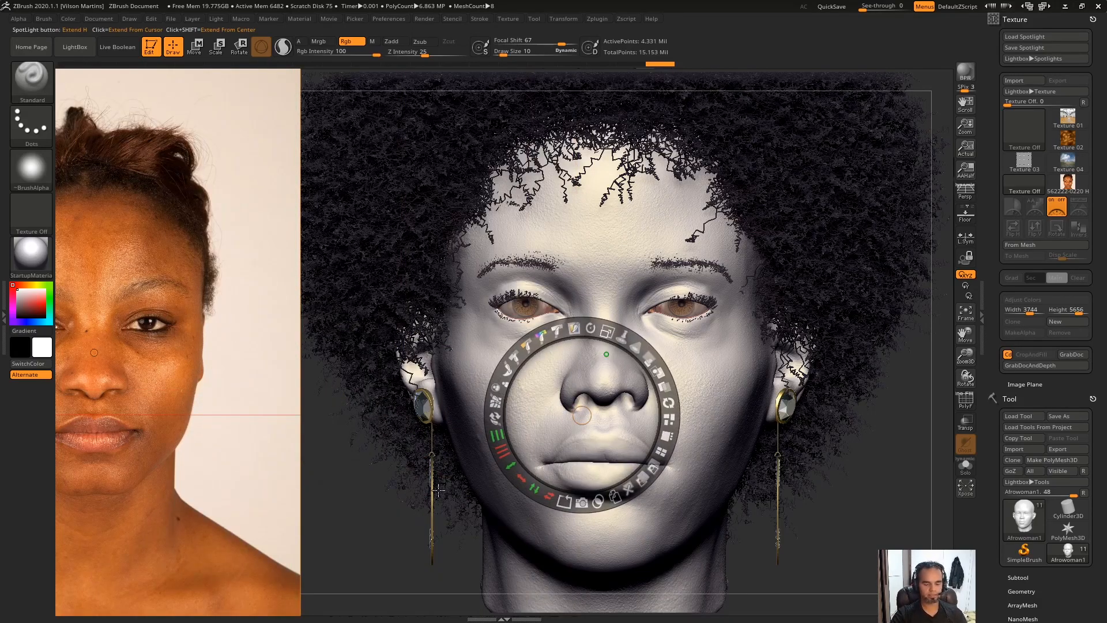
Step: Capture the face area of the screen and outline the dial's colour-adjustment tools in red
{"action": "key", "text": "Print"}
{"action": "left_click_drag", "start_coordinate": [723, 272], "coordinate": [433, 607]}
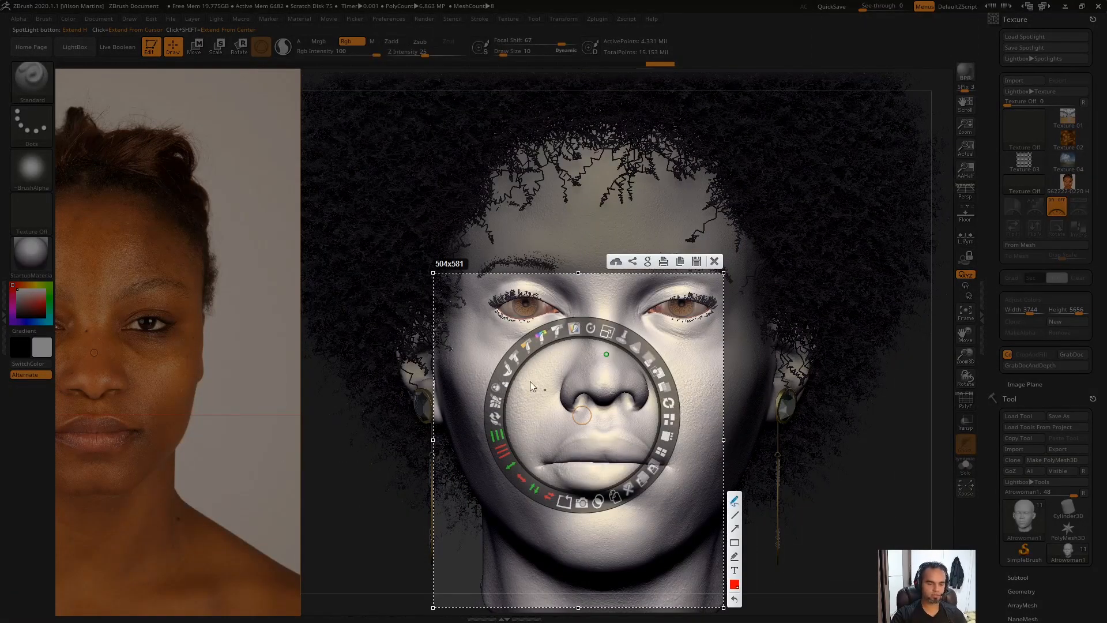
{"action": "left_click_drag", "start_coordinate": [518, 366], "coordinate": [502, 354]}
{"action": "mouse_move", "coordinate": [584, 315]}
{"action": "left_mouse_down"}
{"action": "mouse_move", "coordinate": [585, 336]}
{"action": "mouse_move", "coordinate": [516, 364]}
{"action": "mouse_move", "coordinate": [538, 327]}
{"action": "mouse_move", "coordinate": [586, 314]}
{"action": "left_mouse_up"}
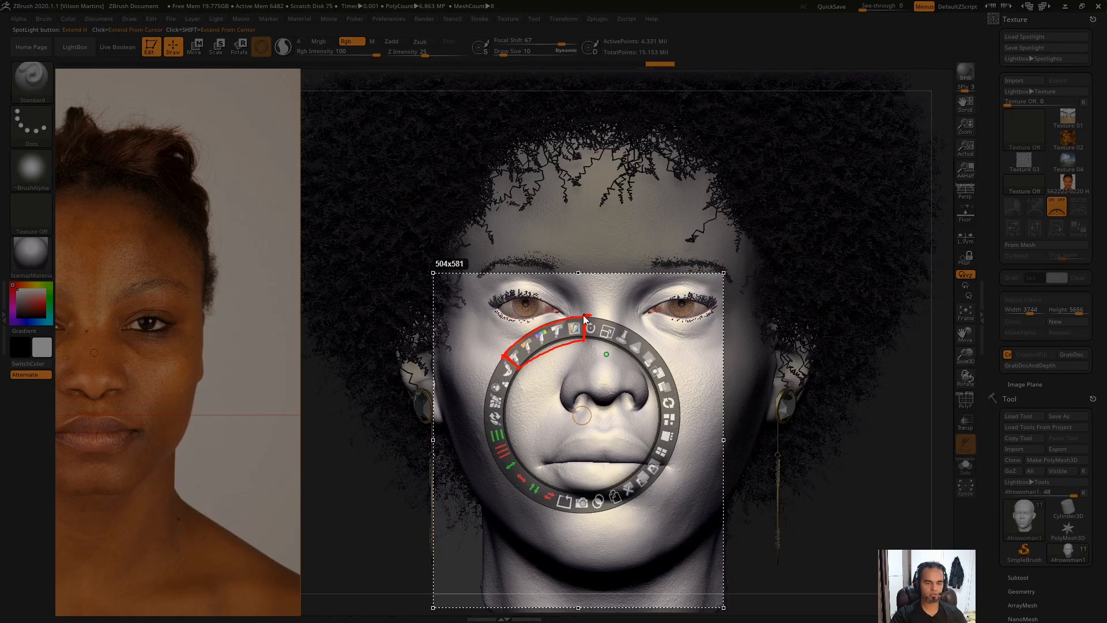
{"action": "key", "text": "Escape"}
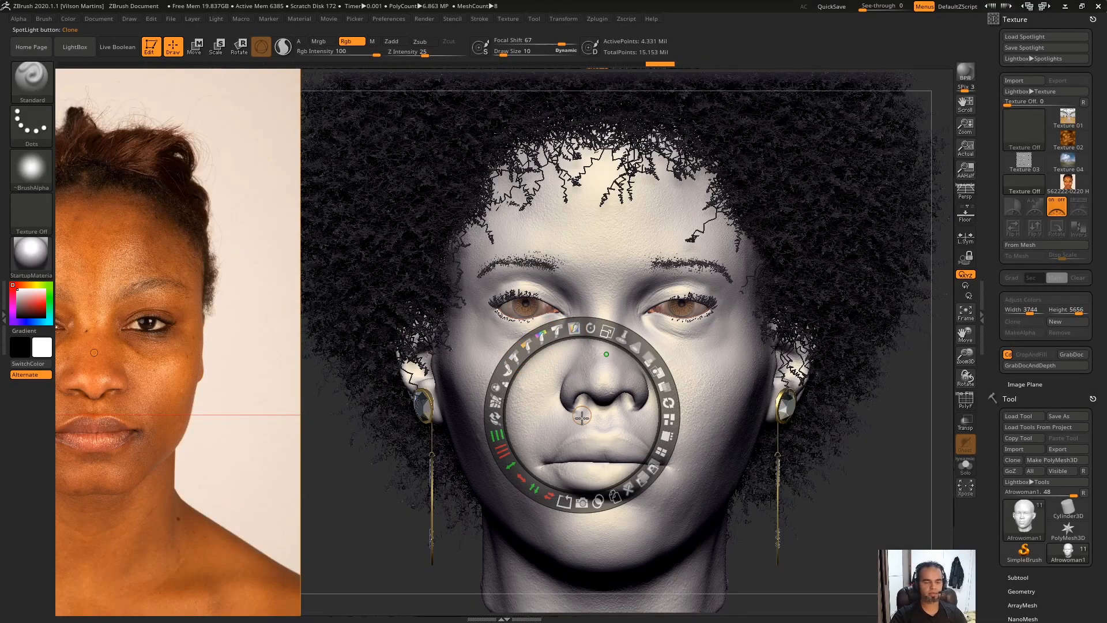
Step: Move the photo over half of the model's face and place the dial across the photo's edge
{"action": "left_click", "coordinate": [257, 333]}
{"action": "left_click_drag", "start_coordinate": [262, 236], "coordinate": [596, 218]}
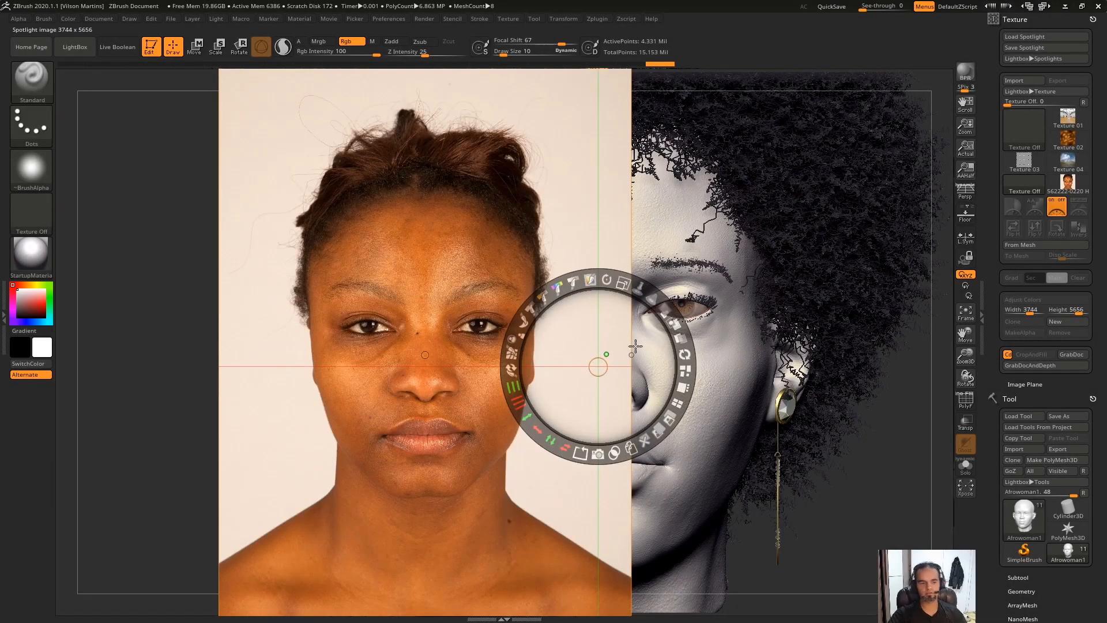
{"action": "left_click_drag", "start_coordinate": [598, 366], "coordinate": [609, 394]}
Step: Raise the photo's intensity and saturation with the Spotlight dial
{"action": "left_click_drag", "start_coordinate": [586, 311], "coordinate": [588, 313]}
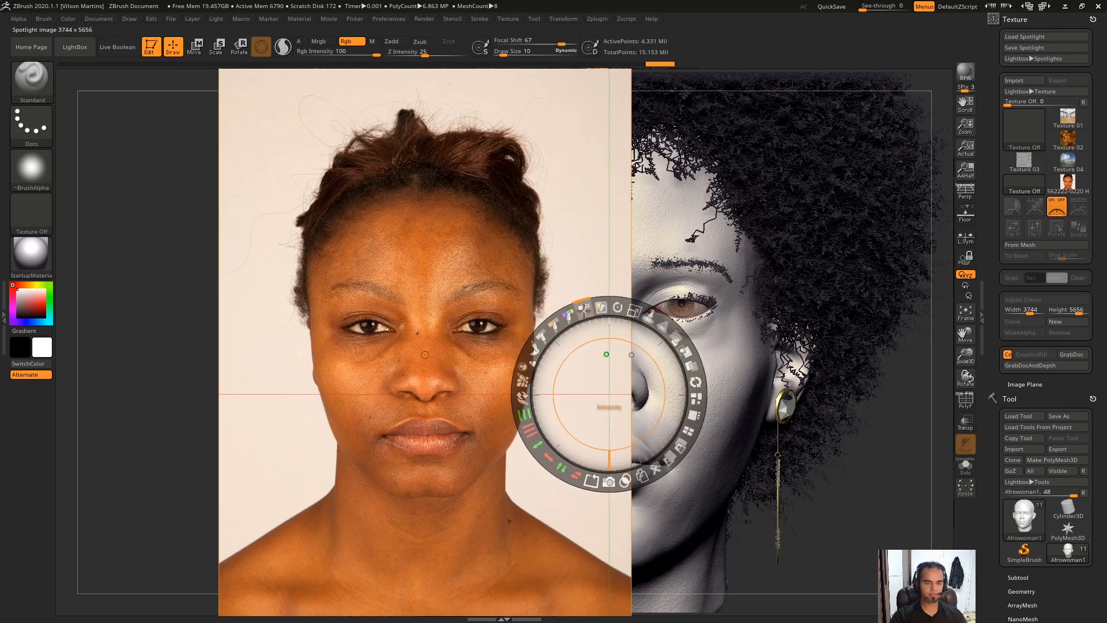
{"action": "mouse_move", "coordinate": [583, 311]}
{"action": "left_mouse_down"}
{"action": "mouse_move", "coordinate": [606, 306]}
{"action": "mouse_move", "coordinate": [584, 310]}
{"action": "left_mouse_up"}
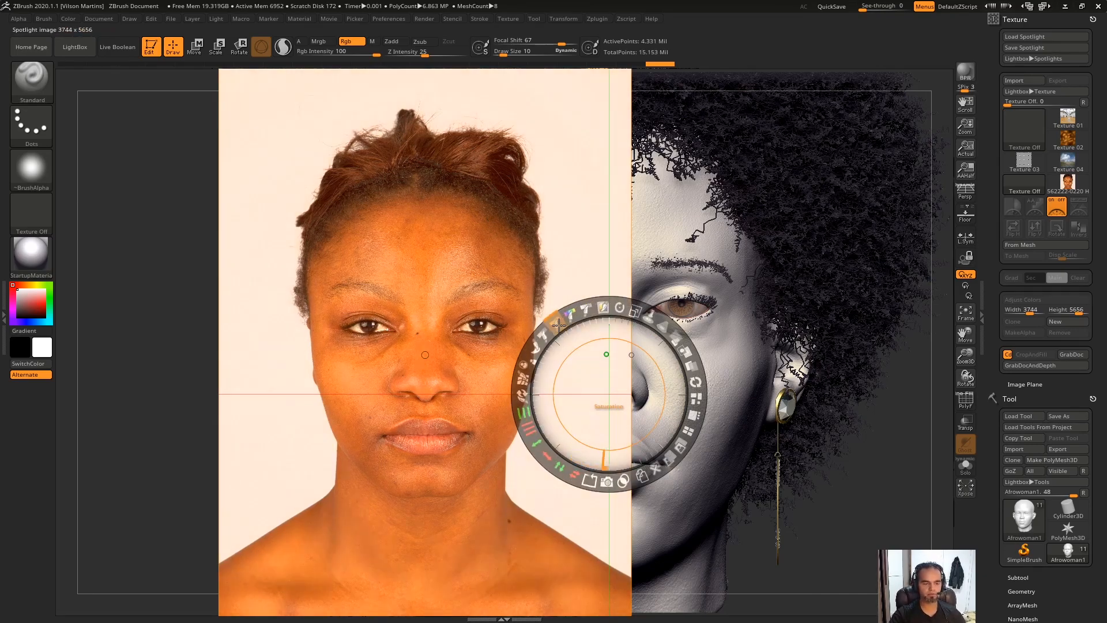
{"action": "left_click_drag", "start_coordinate": [547, 334], "coordinate": [565, 319]}
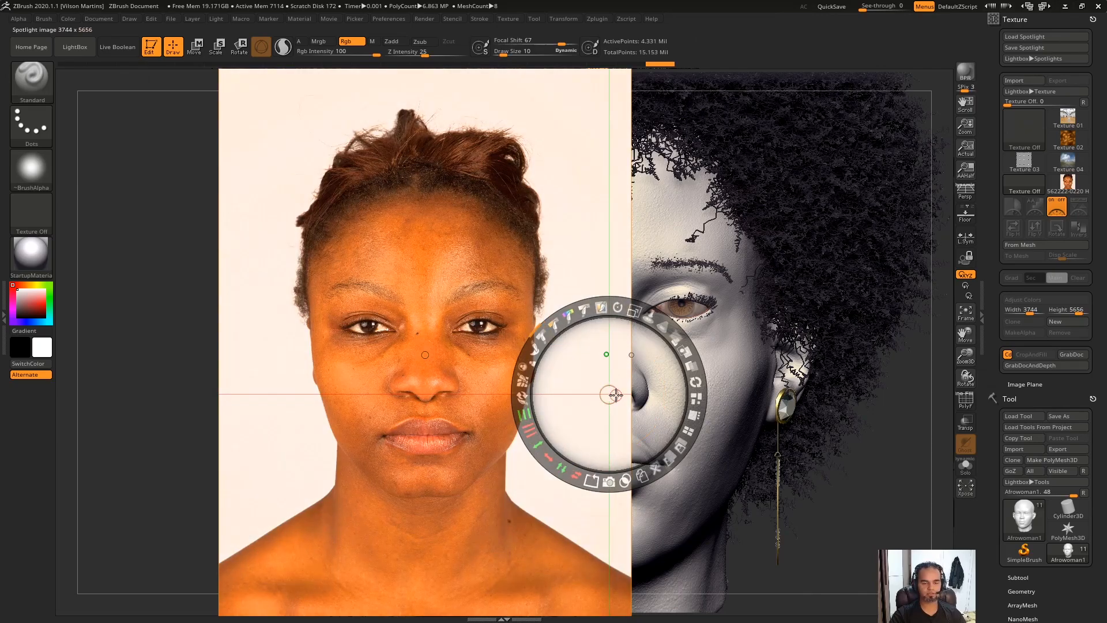
Step: Lower the photo's intensity and shift the photo and the dial so the dial sits beside the photographed eye
{"action": "left_click_drag", "start_coordinate": [613, 394], "coordinate": [572, 401]}
{"action": "left_click_drag", "start_coordinate": [482, 407], "coordinate": [484, 424]}
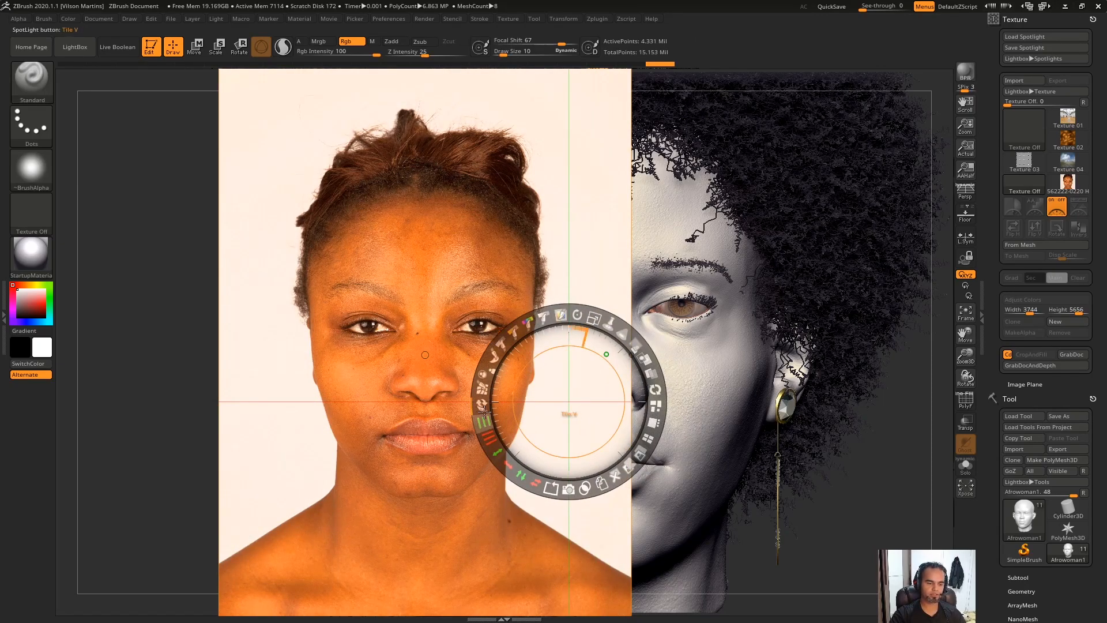
{"action": "left_click_drag", "start_coordinate": [546, 318], "coordinate": [493, 360]}
{"action": "left_click_drag", "start_coordinate": [555, 394], "coordinate": [514, 240]}
{"action": "left_click_drag", "start_coordinate": [553, 216], "coordinate": [520, 326]}
Step: Undo a trial colour adjustment and desaturate the photo to greyscale
{"action": "mouse_move", "coordinate": [497, 242]}
{"action": "left_mouse_down"}
{"action": "mouse_move", "coordinate": [516, 237]}
{"action": "mouse_move", "coordinate": [497, 241]}
{"action": "left_mouse_up"}
{"action": "left_click", "coordinate": [460, 273]}
{"action": "key", "text": "ctrl+z"}
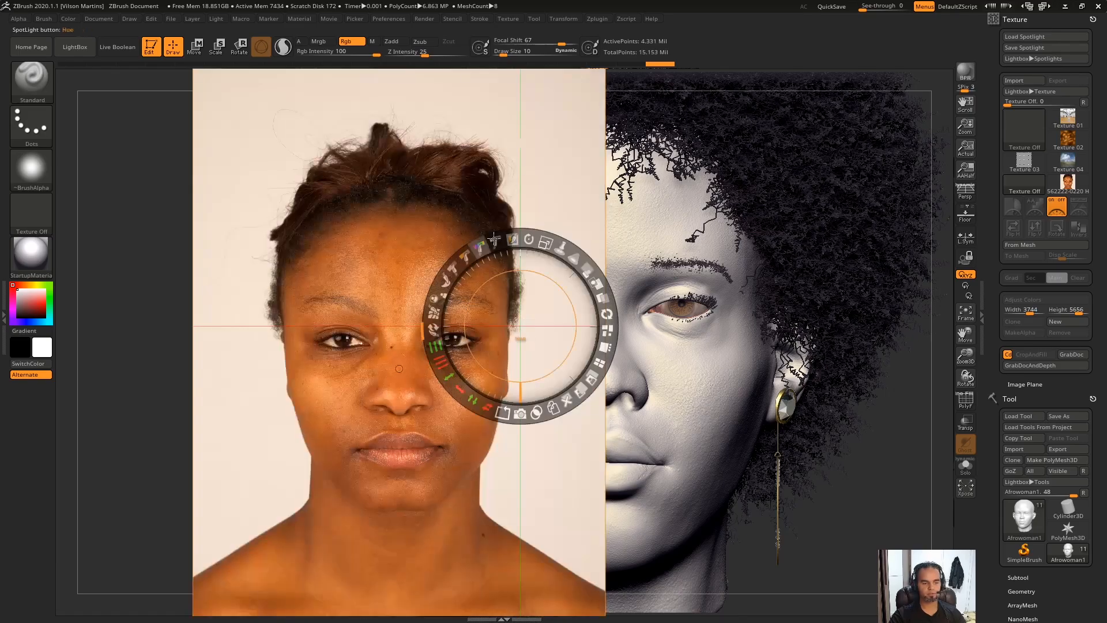
{"action": "mouse_move", "coordinate": [481, 253]}
{"action": "left_mouse_down"}
{"action": "mouse_move", "coordinate": [496, 248]}
{"action": "mouse_move", "coordinate": [458, 266]}
{"action": "mouse_move", "coordinate": [436, 339]}
{"action": "mouse_move", "coordinate": [468, 399]}
{"action": "left_mouse_up"}
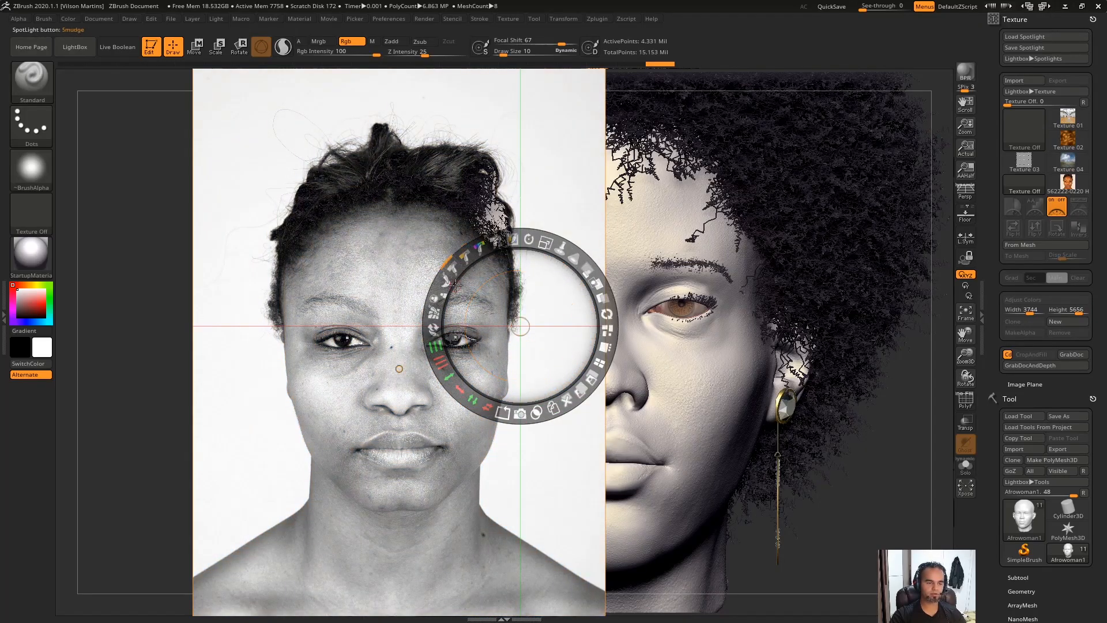
Step: Try varying the greyscale photo's intensity with the Spotlight dial and undo the changes
{"action": "left_click", "coordinate": [494, 243]}
{"action": "mouse_move", "coordinate": [494, 243]}
{"action": "left_mouse_down"}
{"action": "mouse_move", "coordinate": [482, 248]}
{"action": "mouse_move", "coordinate": [506, 240]}
{"action": "left_mouse_up"}
{"action": "left_click_drag", "start_coordinate": [455, 268], "coordinate": [445, 290]}
{"action": "key", "text": "ctrl+z"}
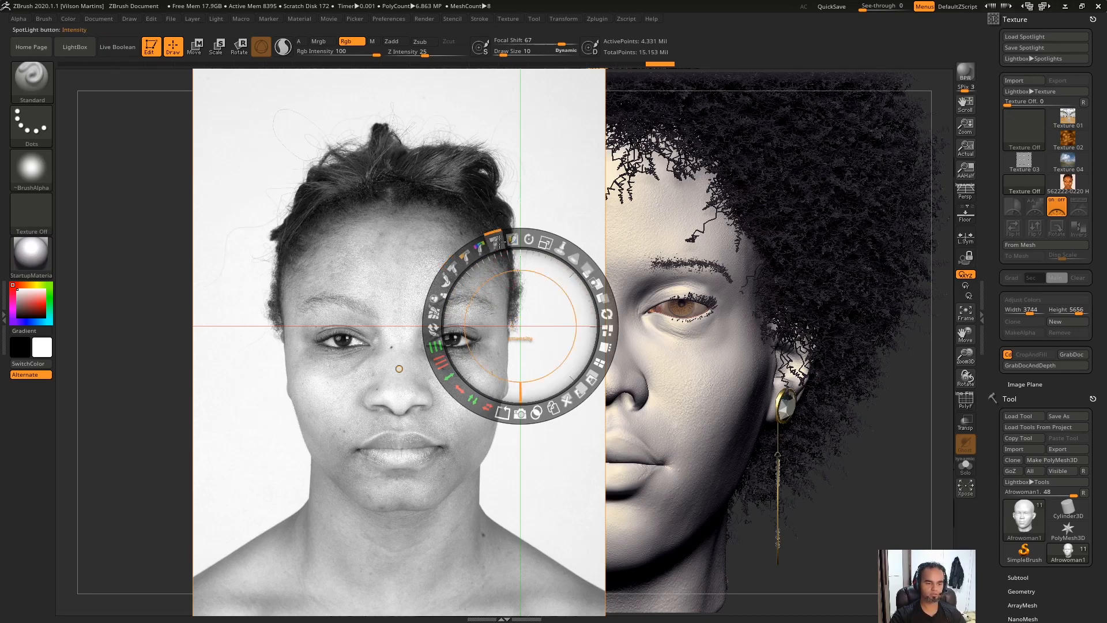
{"action": "left_click_drag", "start_coordinate": [496, 244], "coordinate": [549, 287]}
{"action": "key", "text": "ctrl+z"}
Step: Move the dial onto the photo's edge, set the main colour to red, and try tinting the photo with Spotlight's Paint tool
{"action": "left_click_drag", "start_coordinate": [528, 333], "coordinate": [579, 365]}
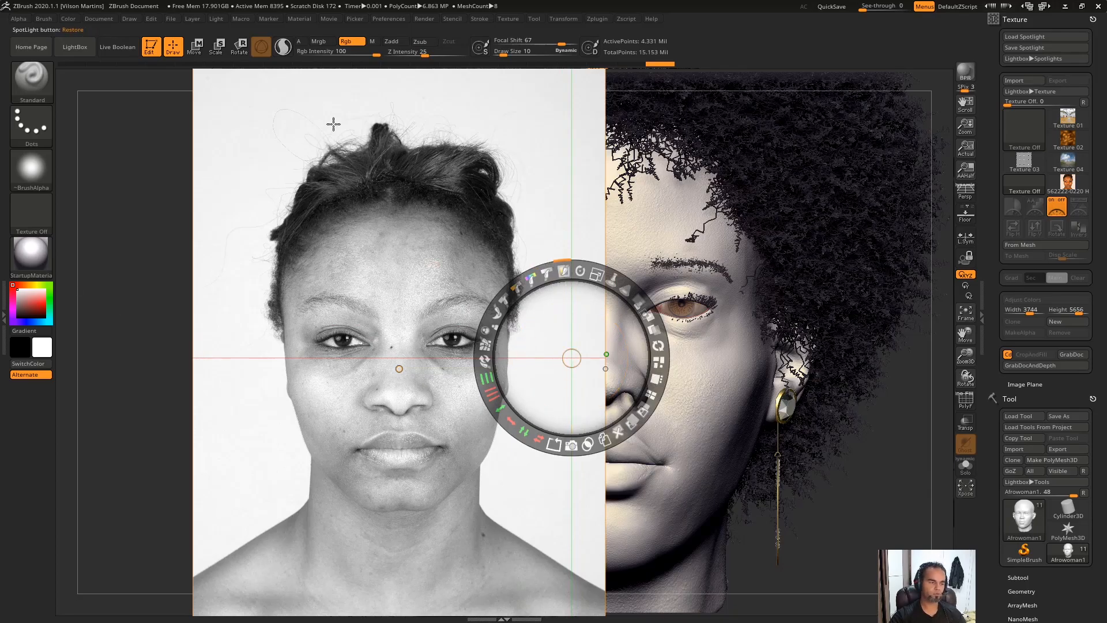
{"action": "left_click_drag", "start_coordinate": [31, 300], "coordinate": [70, 294]}
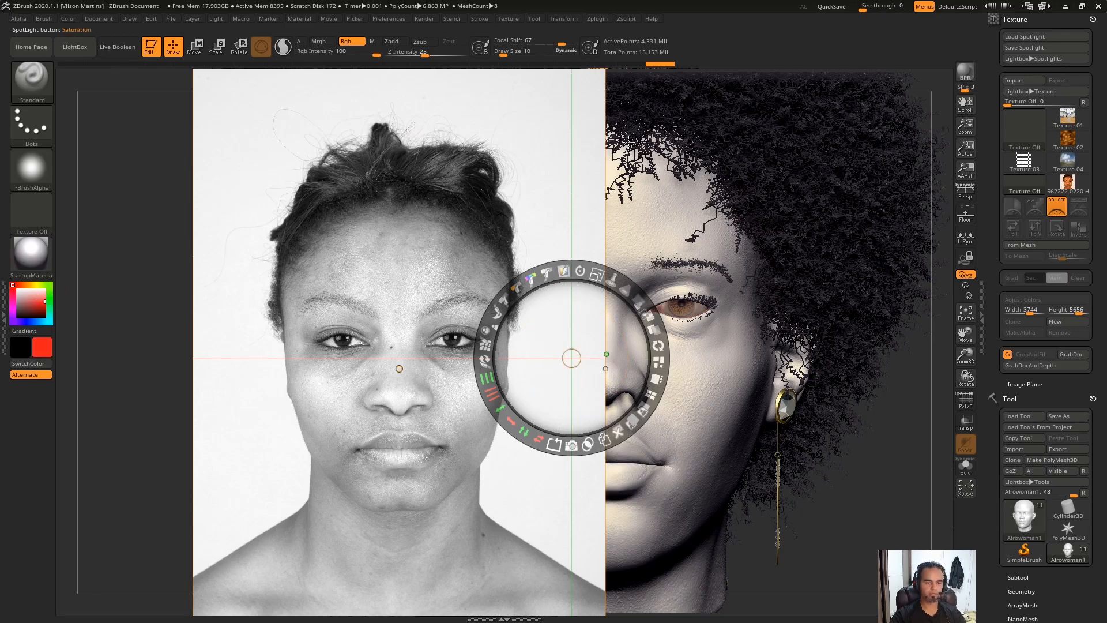
{"action": "mouse_move", "coordinate": [564, 271]}
{"action": "left_mouse_down"}
{"action": "mouse_move", "coordinate": [601, 278]}
{"action": "mouse_move", "coordinate": [633, 393]}
{"action": "mouse_move", "coordinate": [490, 380]}
{"action": "mouse_move", "coordinate": [516, 271]}
{"action": "mouse_move", "coordinate": [479, 372]}
{"action": "left_mouse_up"}
{"action": "key", "text": "ctrl+z"}
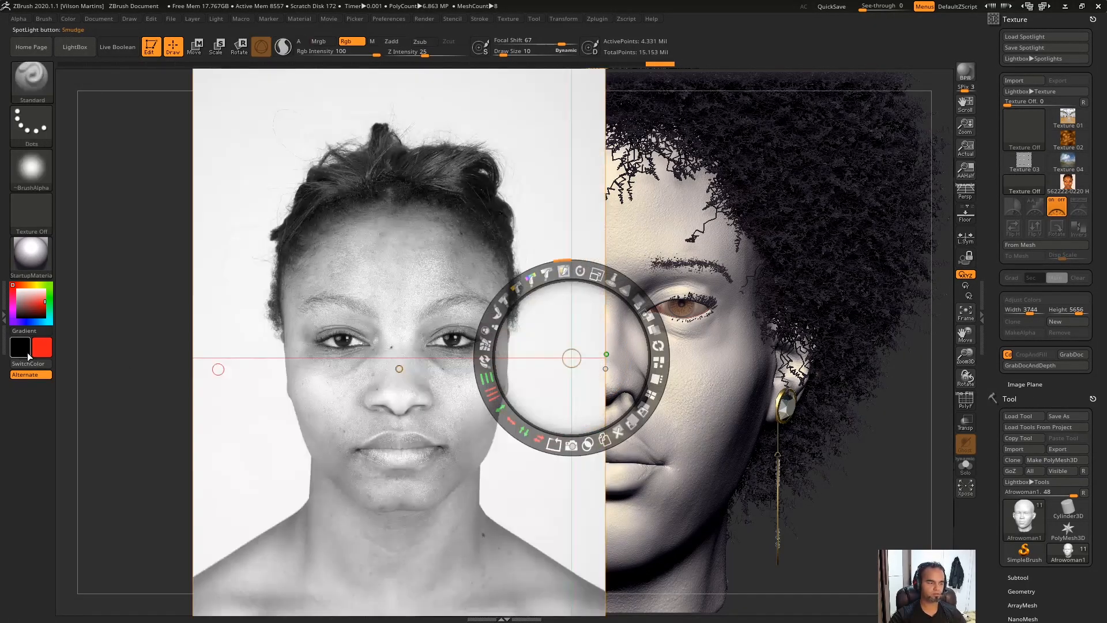
Step: Set the secondary colour to green and try tinting the greyscale photo with Spotlight's Paint tool
{"action": "left_click_drag", "start_coordinate": [23, 349], "coordinate": [51, 300]}
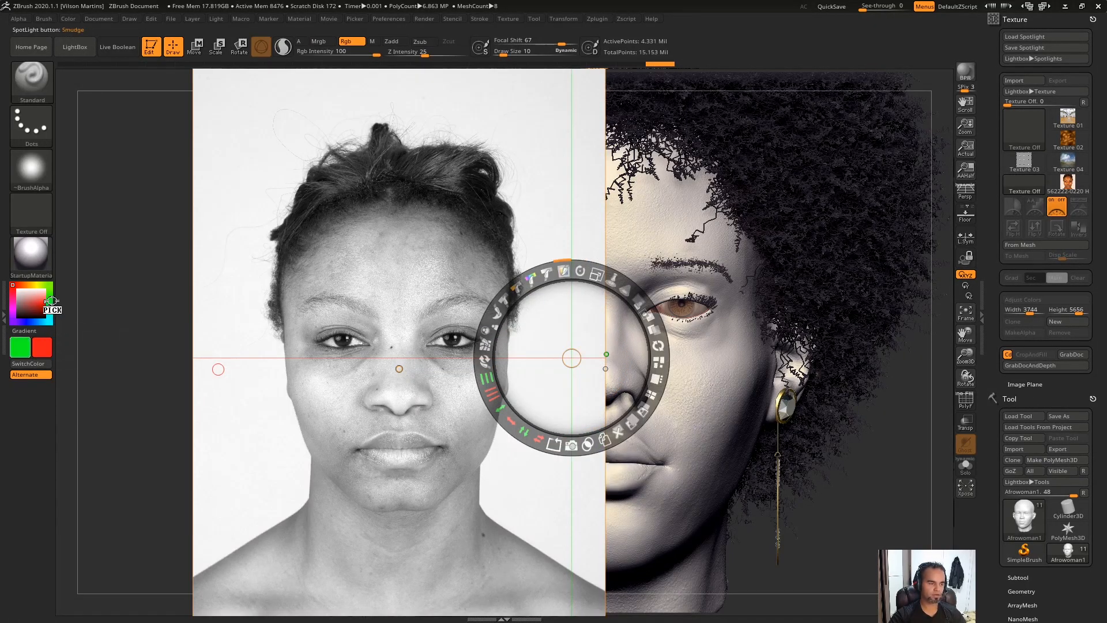
{"action": "mouse_move", "coordinate": [563, 271]}
{"action": "left_mouse_down"}
{"action": "mouse_move", "coordinate": [615, 283]}
{"action": "mouse_move", "coordinate": [651, 326]}
{"action": "mouse_move", "coordinate": [581, 253]}
{"action": "mouse_move", "coordinate": [493, 313]}
{"action": "mouse_move", "coordinate": [485, 380]}
{"action": "left_mouse_up"}
{"action": "key", "text": "ctrl+z"}
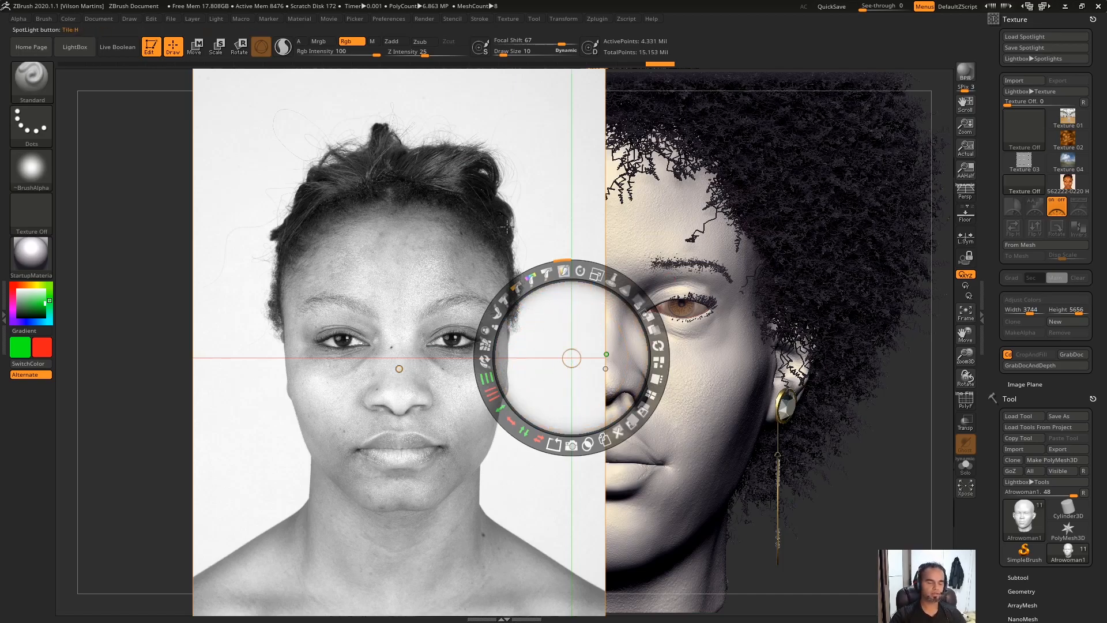
Step: Brighten the greyscale photo with the Intensity tool and fill its lightest areas with red using Spotlight's Paint tool
{"action": "left_click_drag", "start_coordinate": [563, 356], "coordinate": [554, 330]}
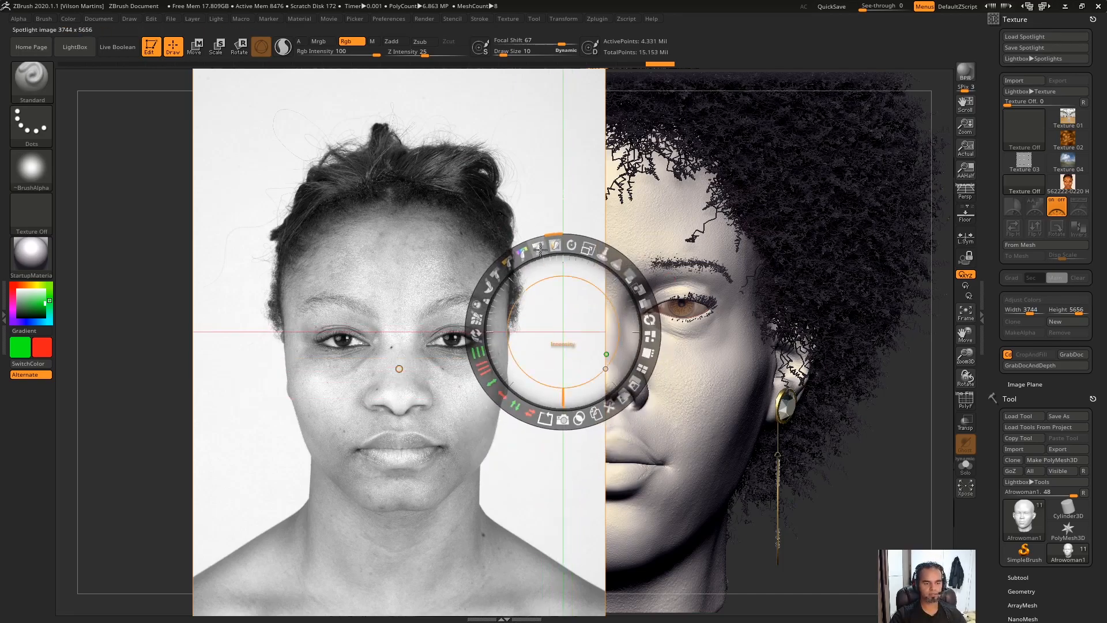
{"action": "left_click_drag", "start_coordinate": [542, 247], "coordinate": [569, 245]}
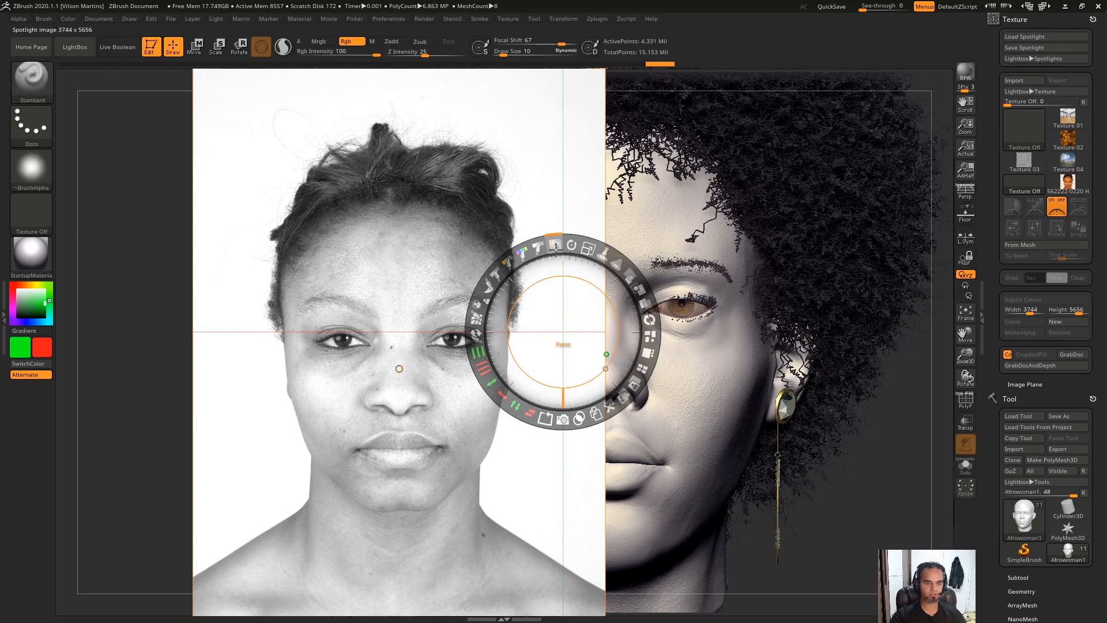
{"action": "mouse_move", "coordinate": [558, 246]}
{"action": "left_mouse_down"}
{"action": "mouse_move", "coordinate": [584, 255]}
{"action": "mouse_move", "coordinate": [610, 310]}
{"action": "left_mouse_up"}
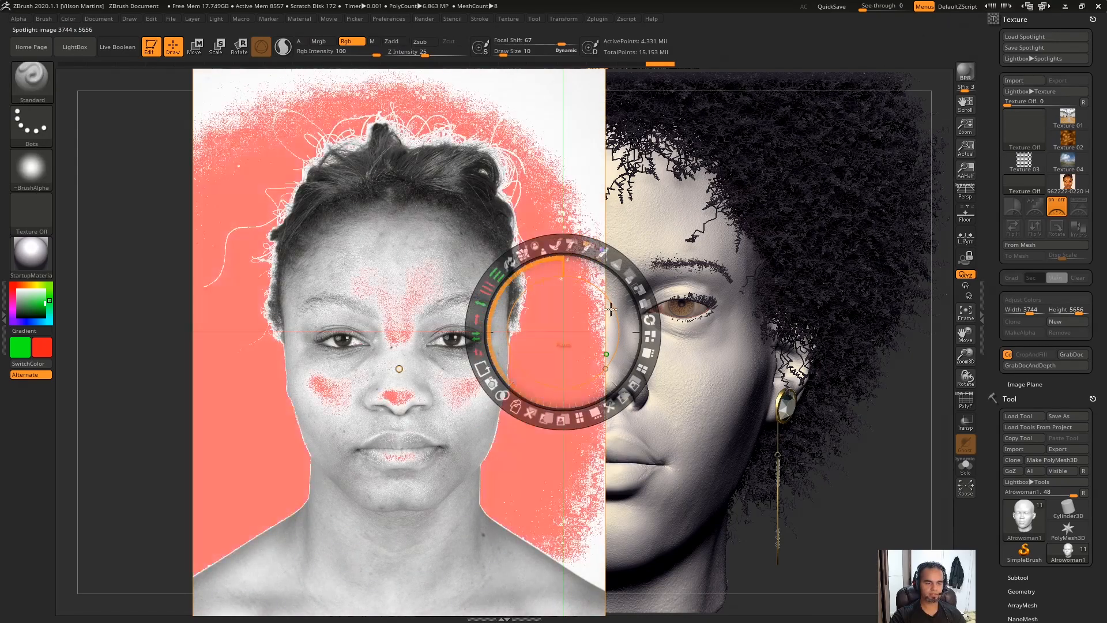